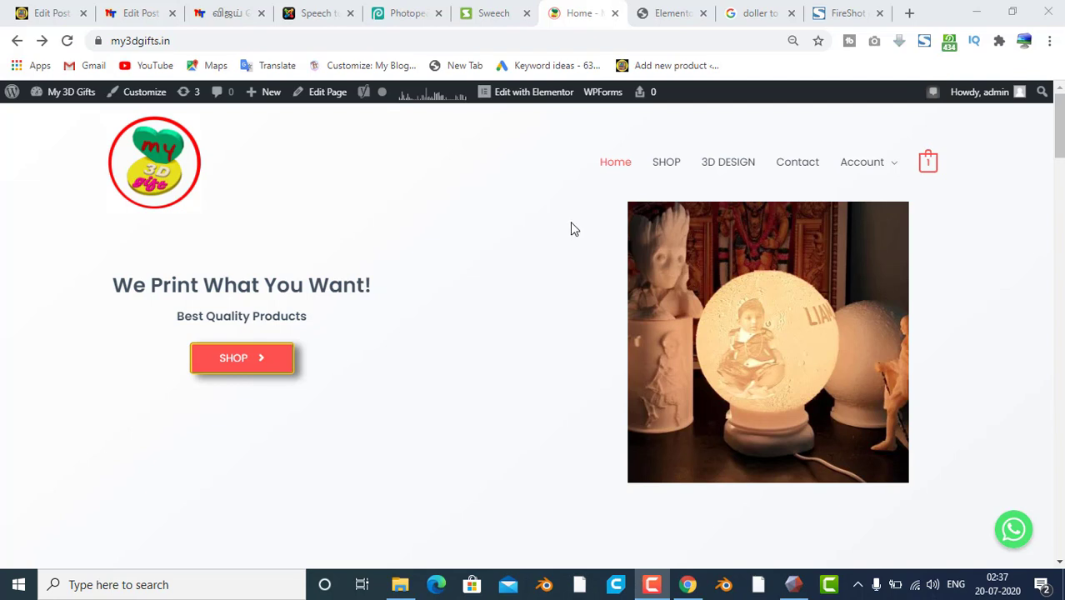
Switch to Meshmixer and orbit around the SATHISH name model on its oval base
click(793, 584)
right_drag(723, 447, 769, 424)
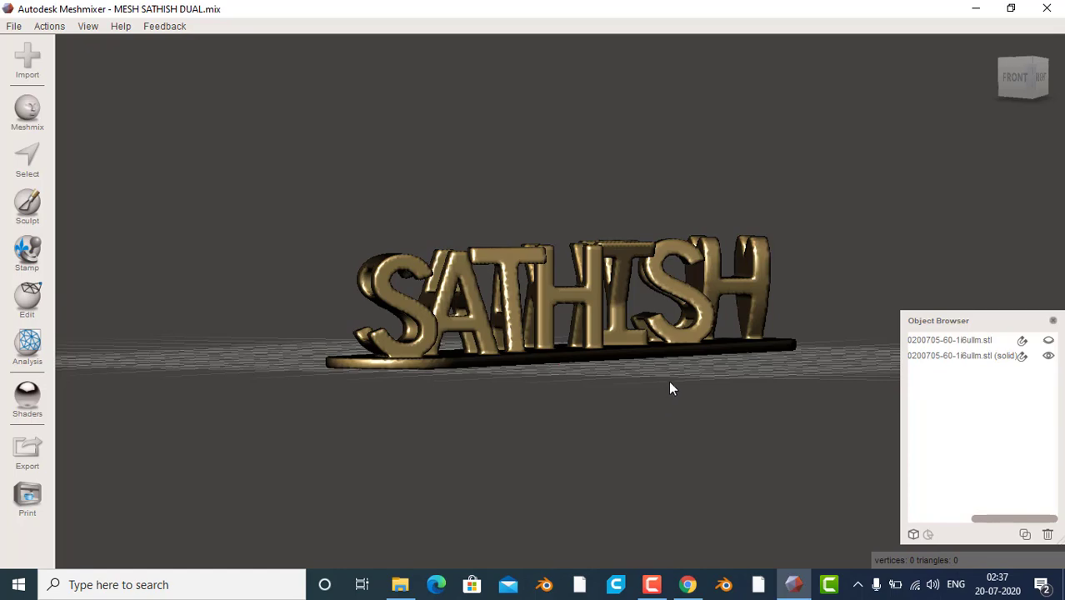
right_drag(670, 383, 650, 420)
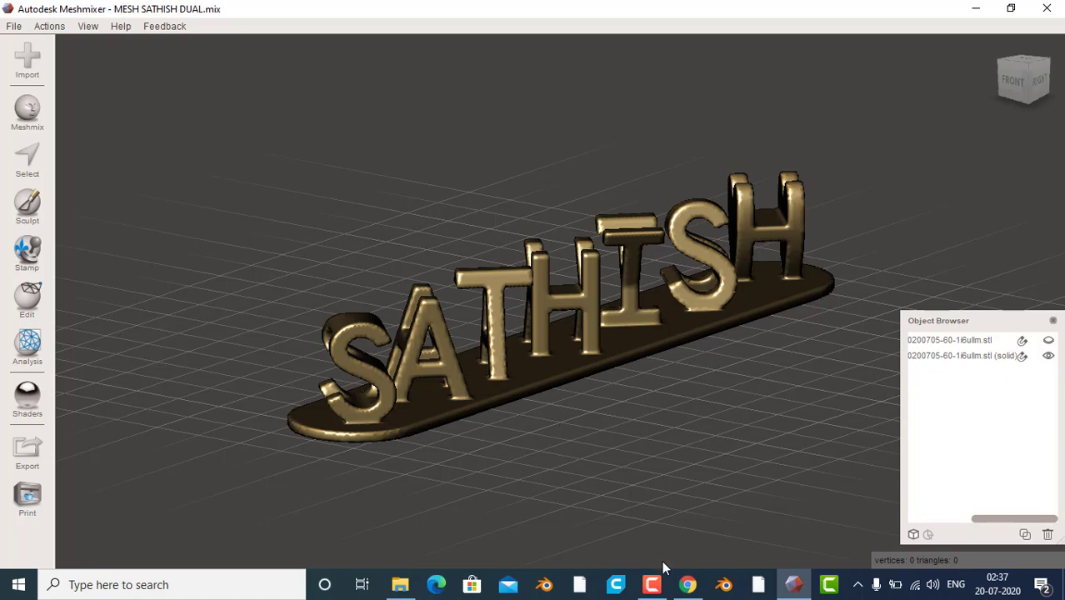
Return to the my3dgifts.in home page in Chrome and scroll through it, ending back at the banner
click(688, 584)
scroll(523, 360, down, 1)
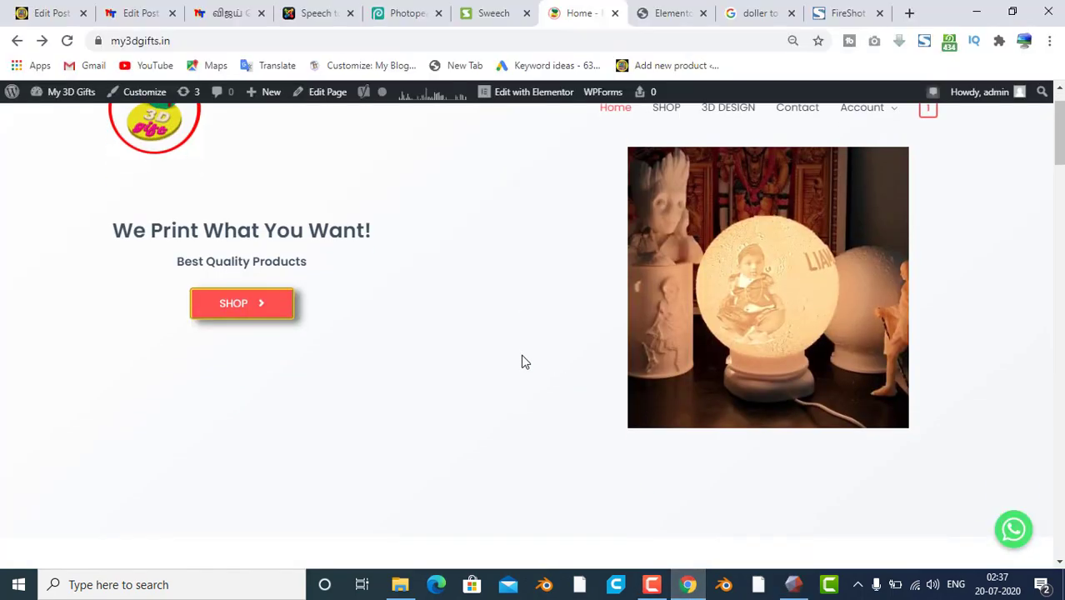
scroll(524, 361, down, 5)
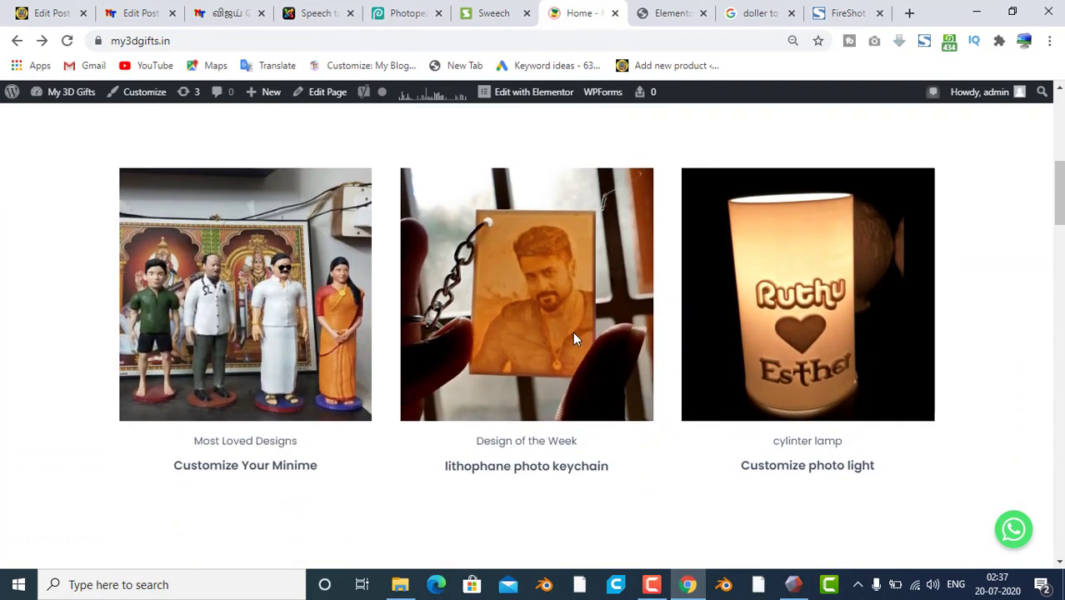
scroll(573, 337, down, 6)
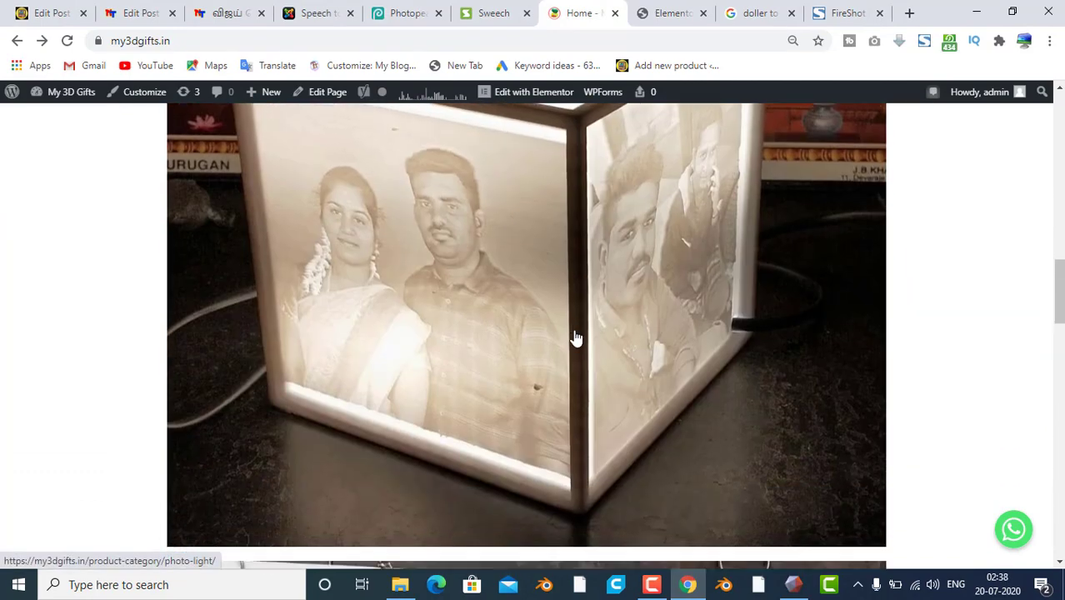
scroll(575, 337, down, 8)
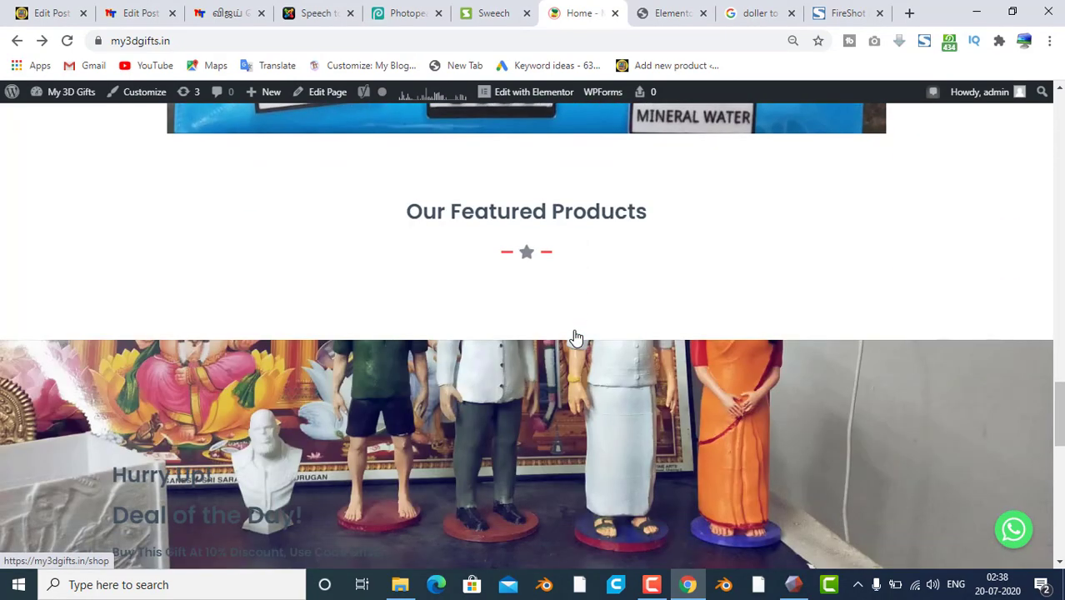
scroll(575, 337, down, 1)
scroll(573, 335, up, 1)
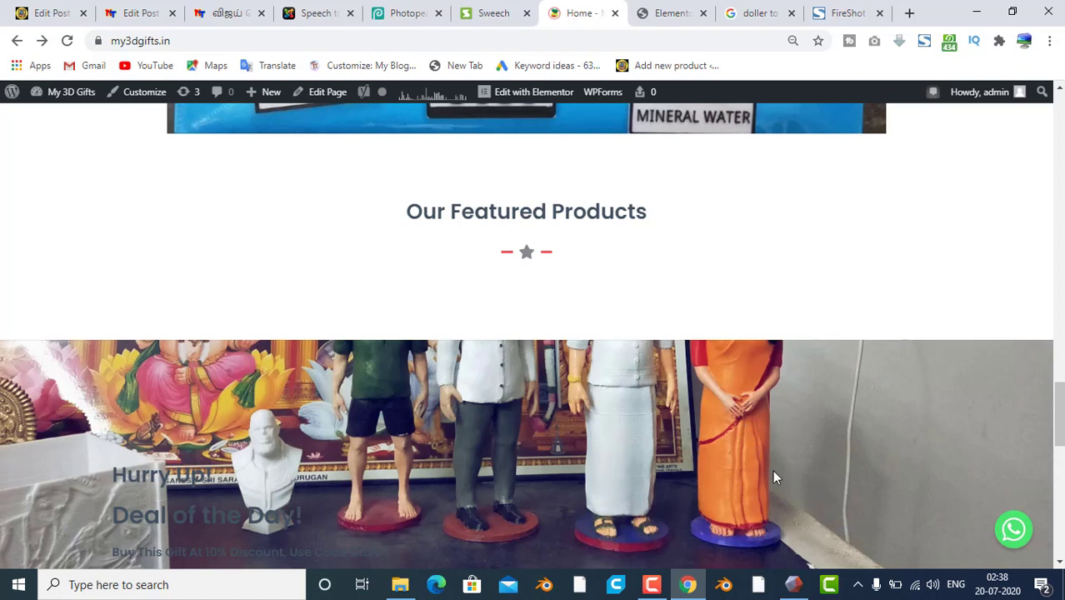
scroll(728, 428, up, 15)
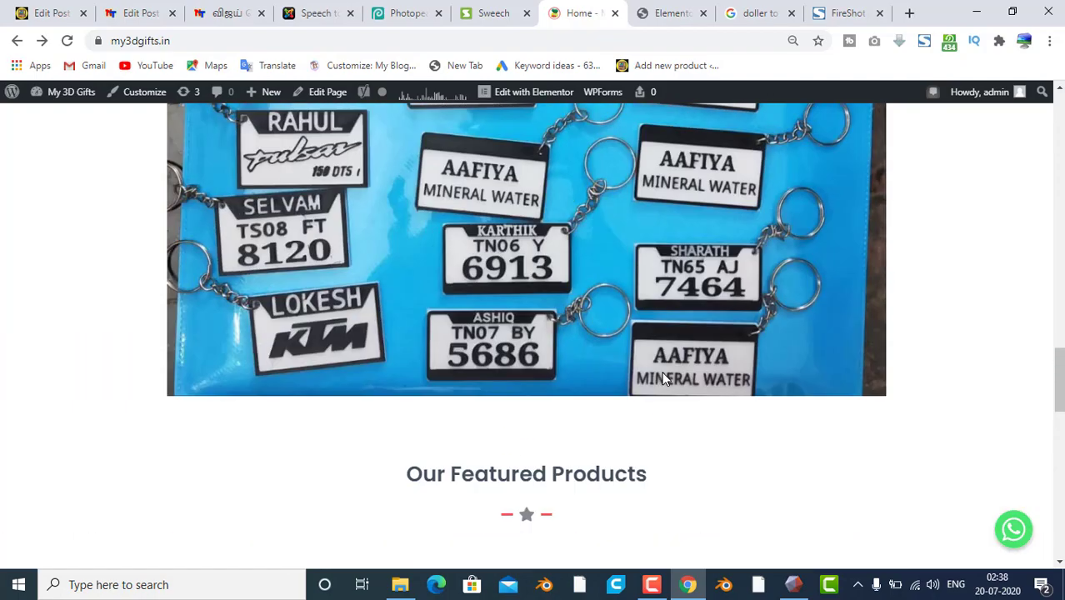
scroll(664, 369, up, 1)
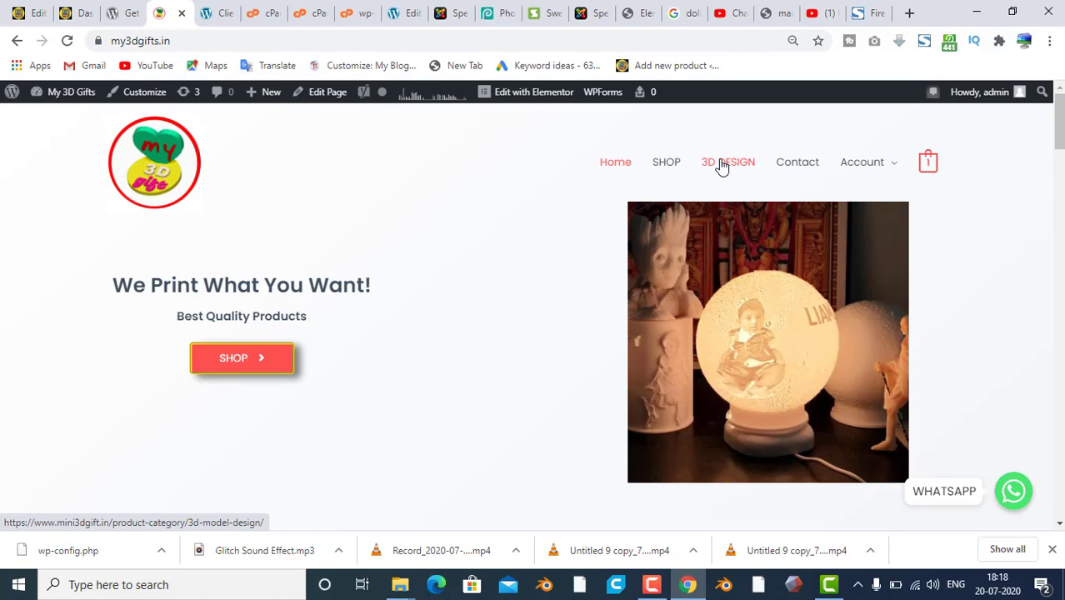
Browse the 3D Model Design product category, then switch to the WordPress post editor tab
click(722, 164)
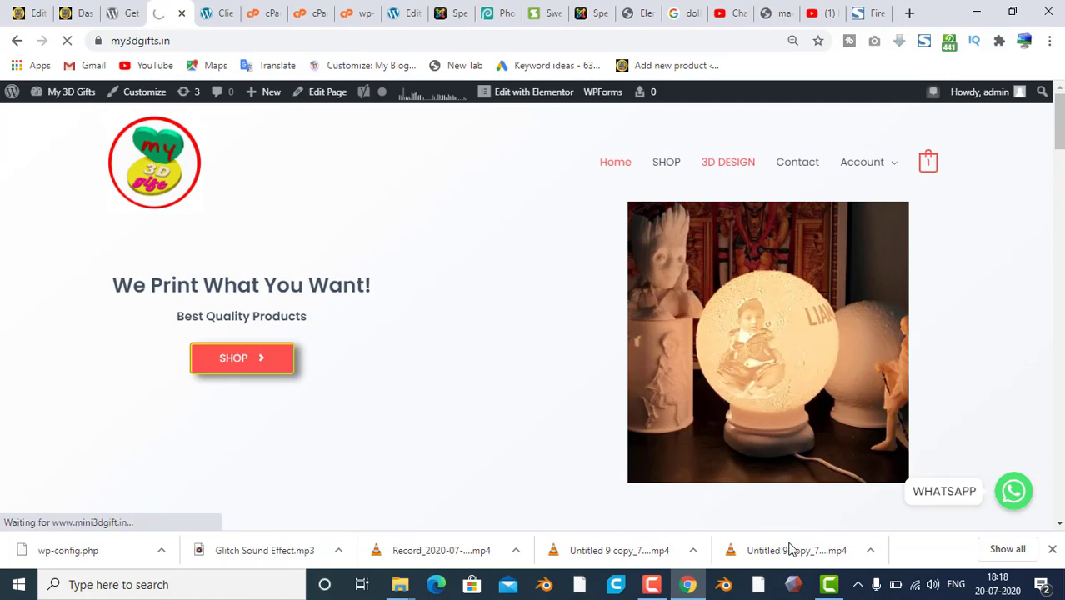
scroll(625, 233, down, 4)
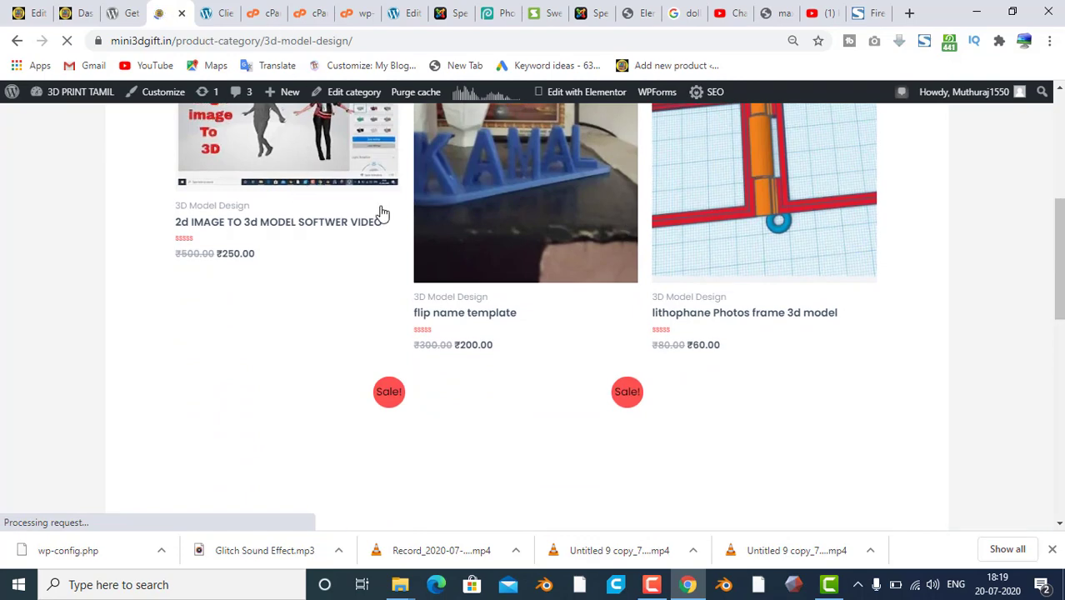
scroll(533, 259, down, 4)
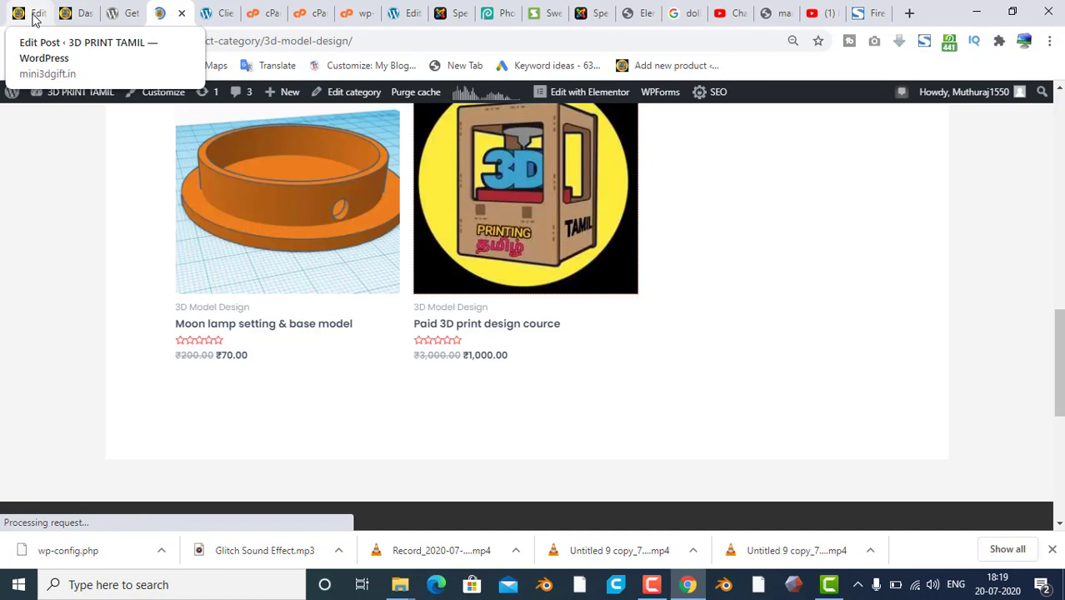
click(33, 15)
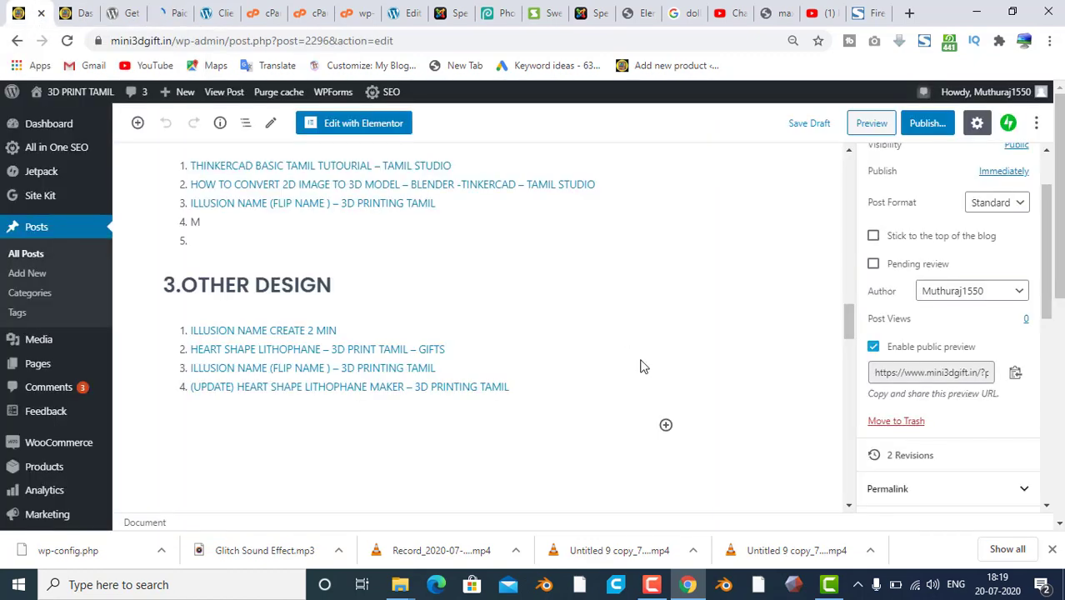
scroll(641, 360, up, 20)
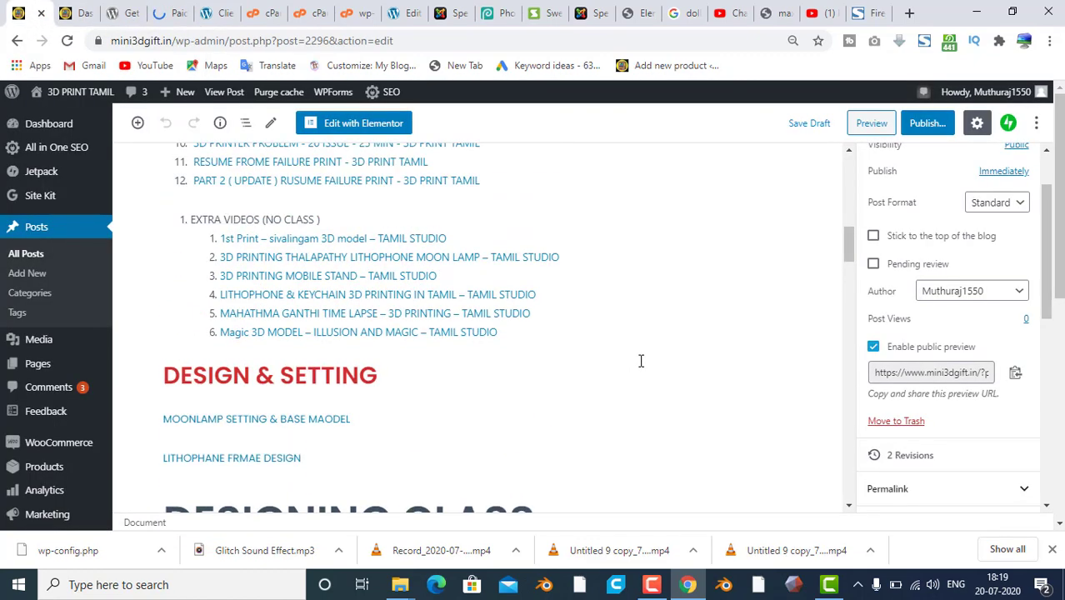
scroll(641, 360, up, 1)
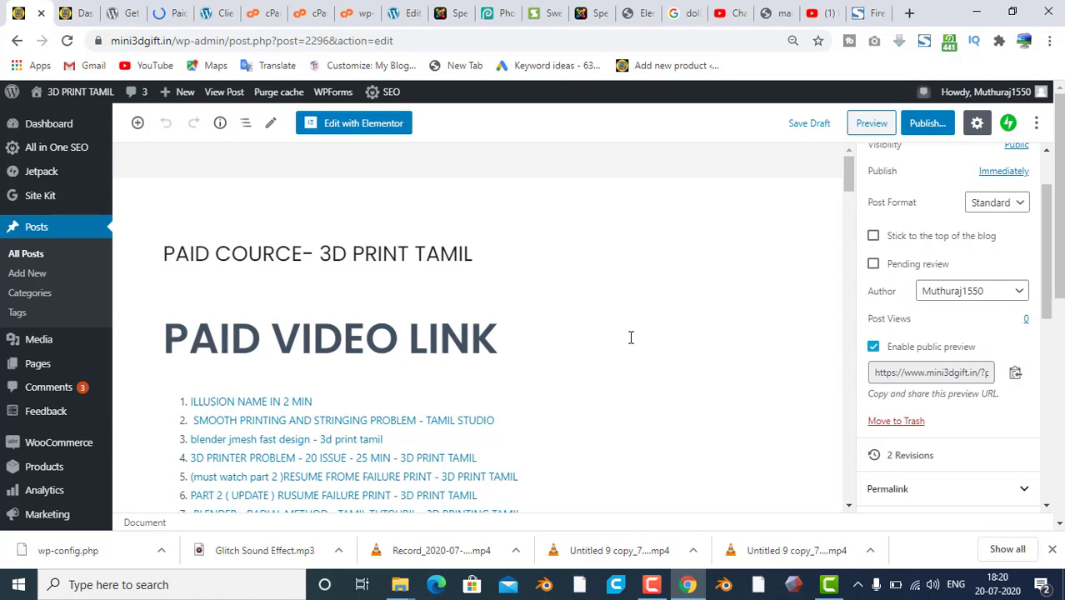
scroll(631, 337, down, 10)
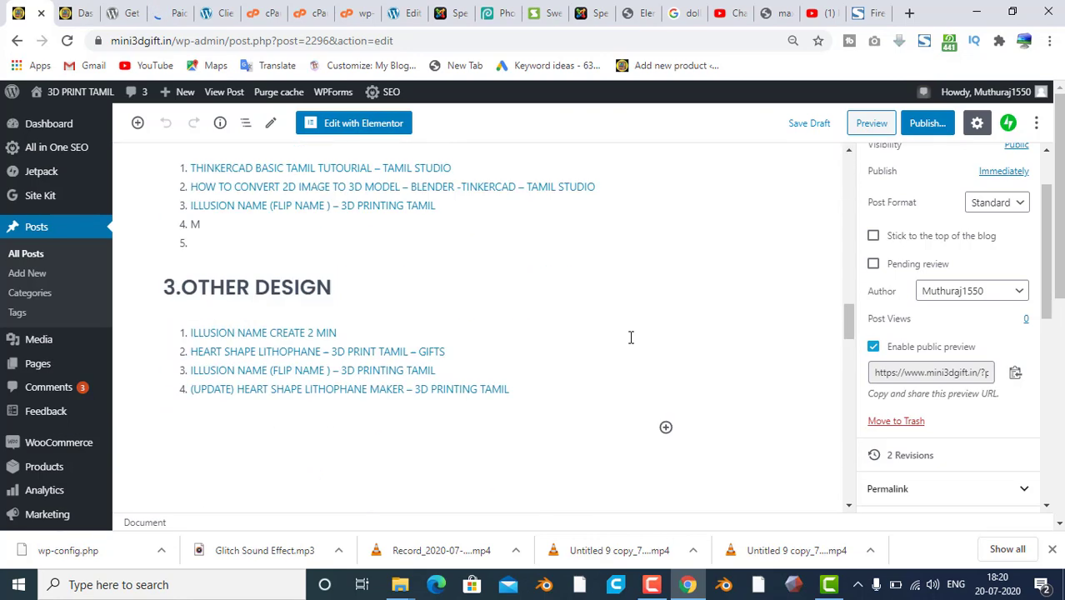
scroll(631, 338, down, 8)
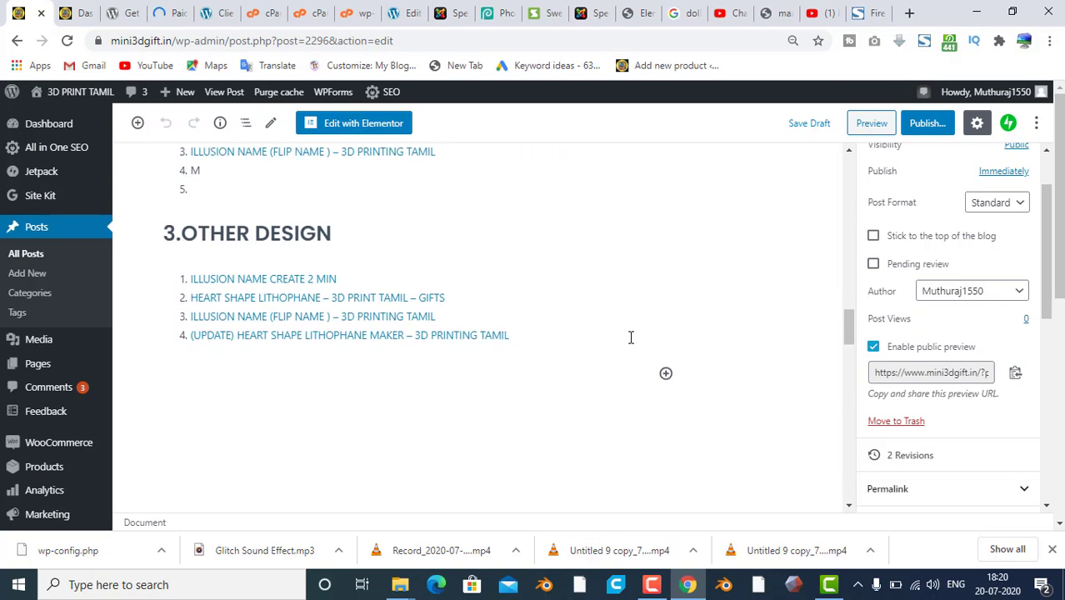
scroll(631, 344, down, 4)
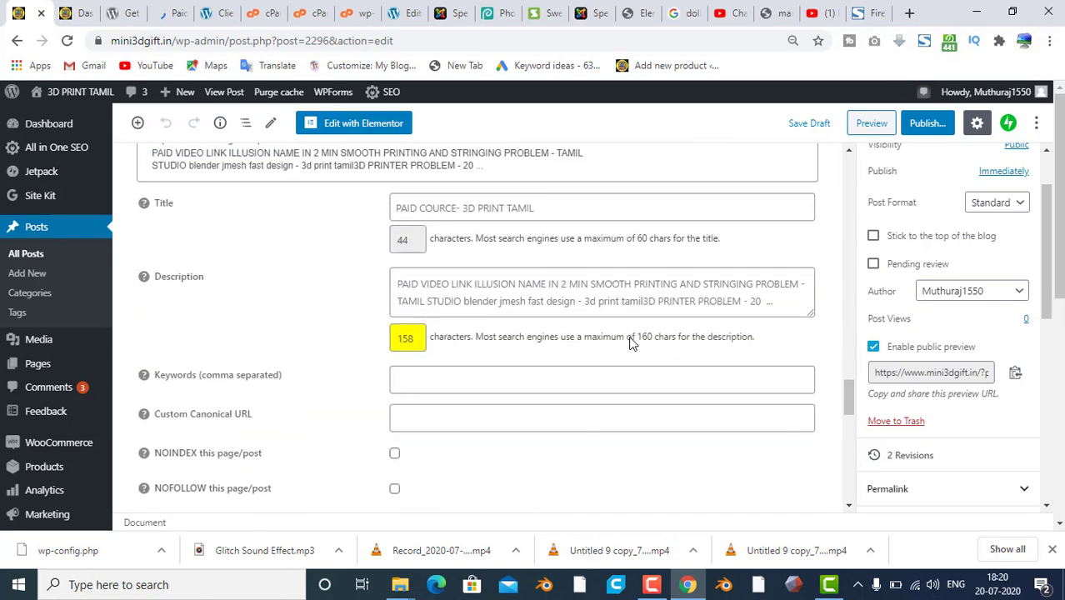
scroll(631, 343, up, 5)
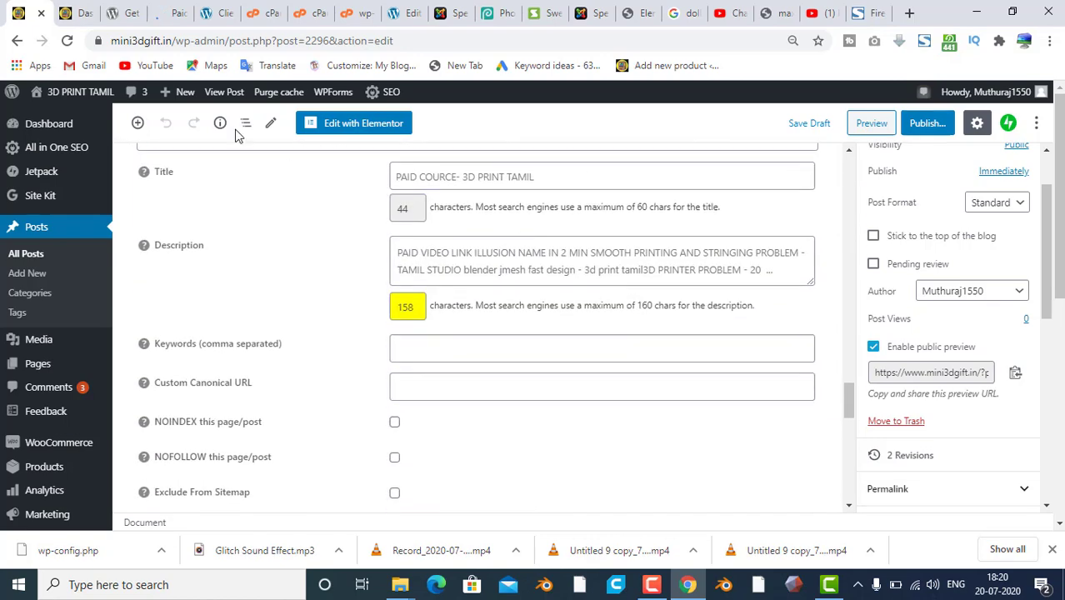
Scroll through the 3D Model Design products page before returning to Meshmixer
click(160, 15)
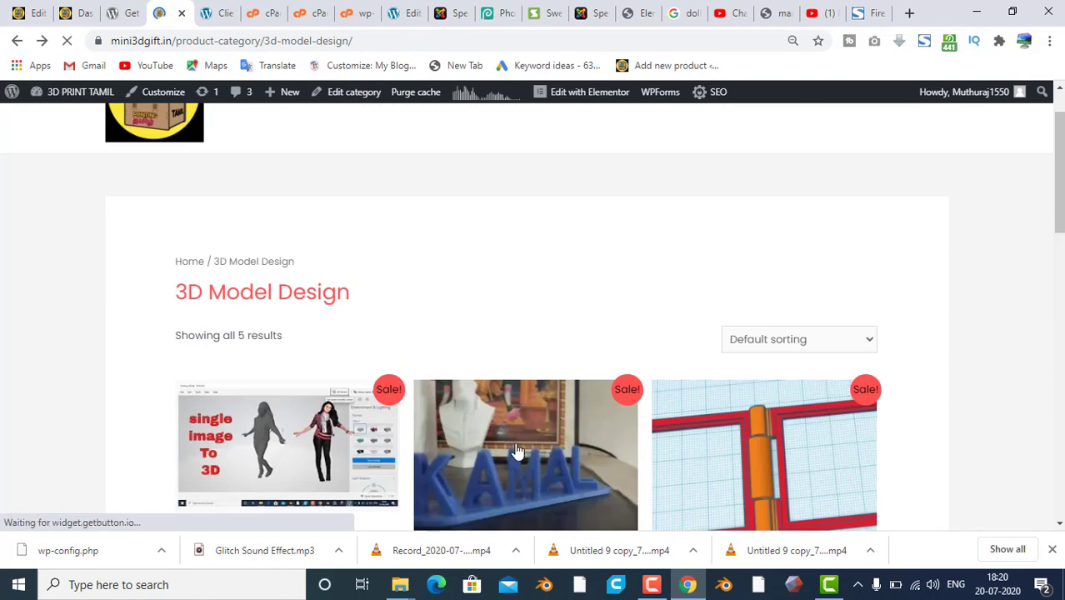
scroll(507, 420, down, 1)
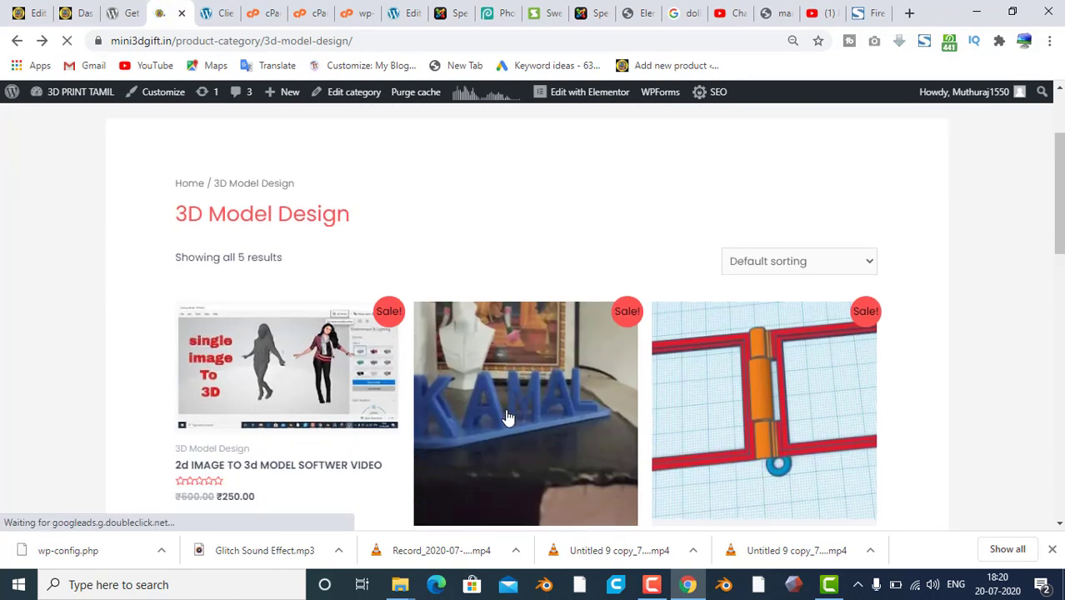
scroll(508, 417, down, 7)
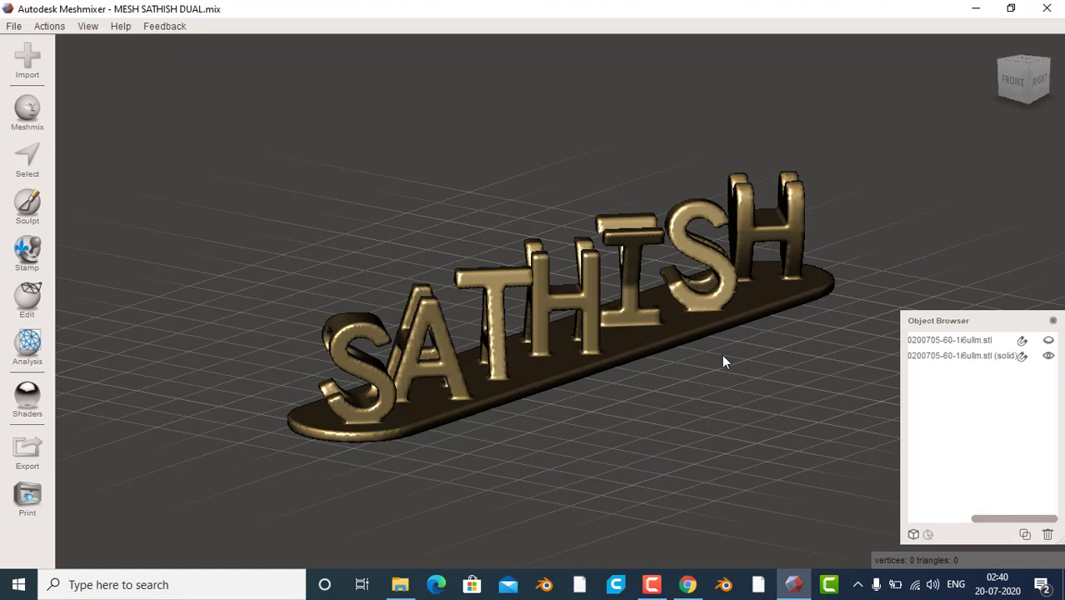
Orbit around SATHISH, then under Analysis select the solid object (48151 vertices, 96366 triangles)
right_drag(721, 357, 663, 305)
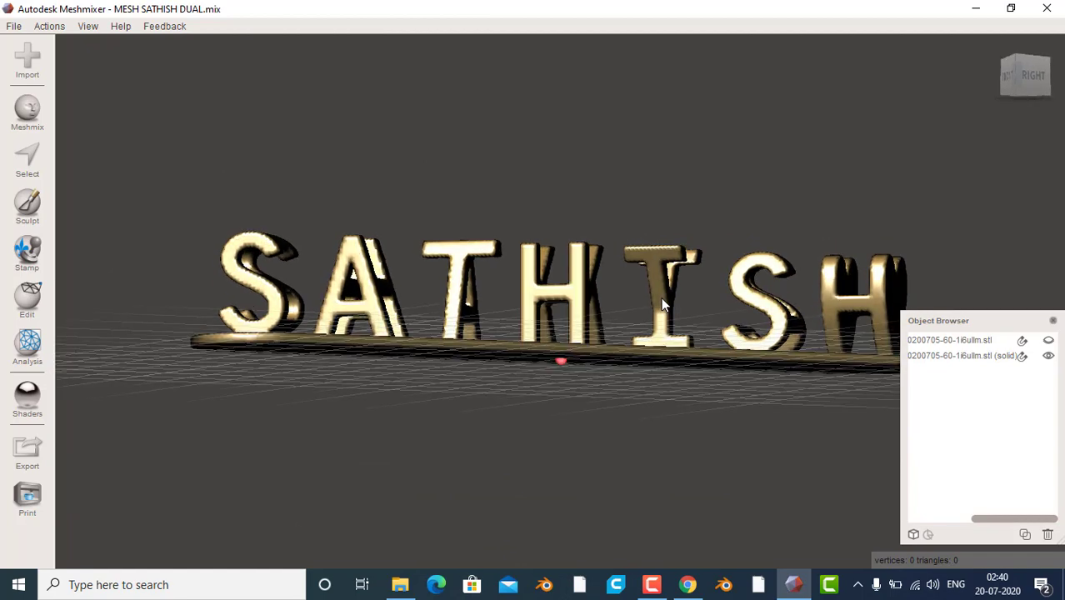
right_drag(320, 288, 417, 338)
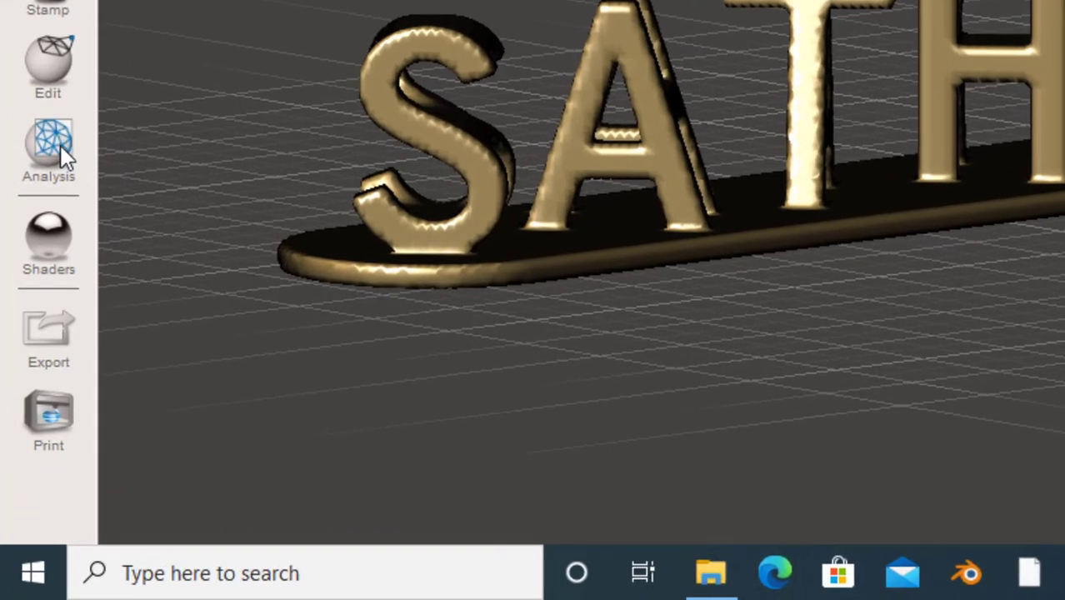
click(61, 148)
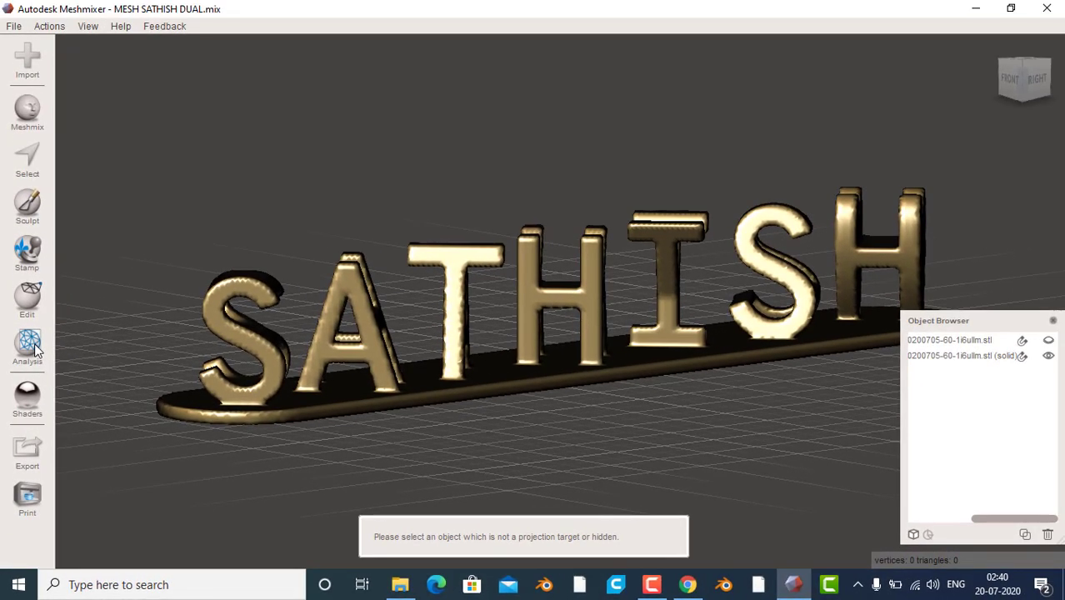
click(433, 302)
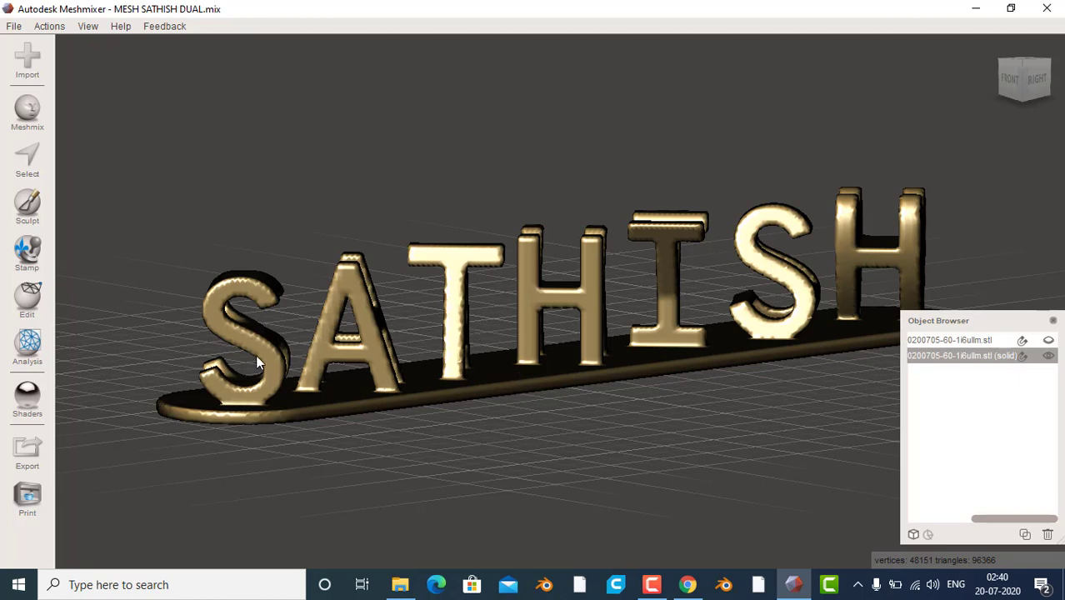
click(29, 349)
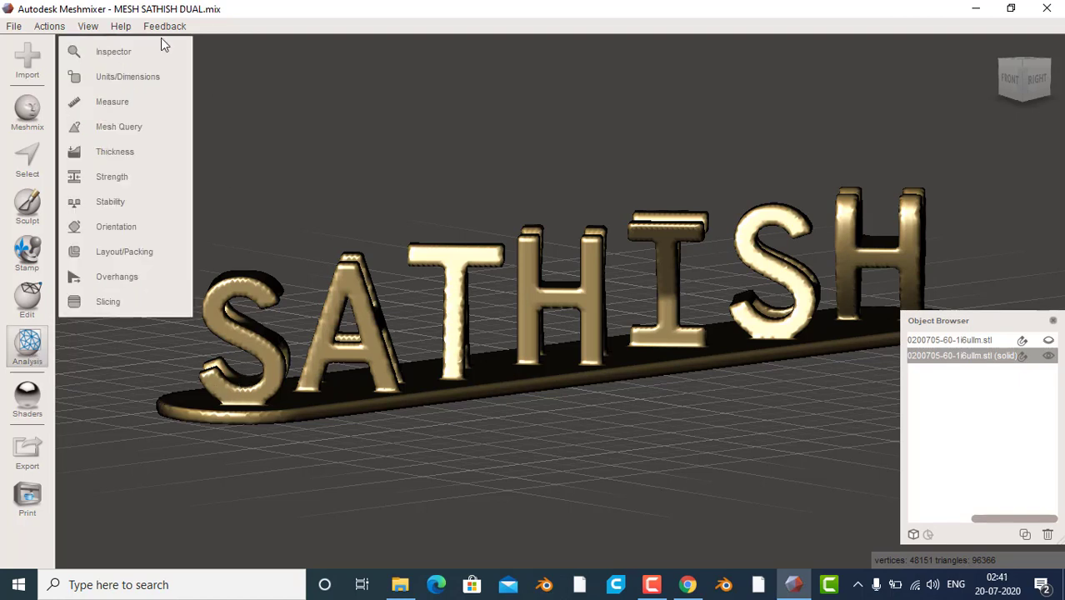
click(138, 277)
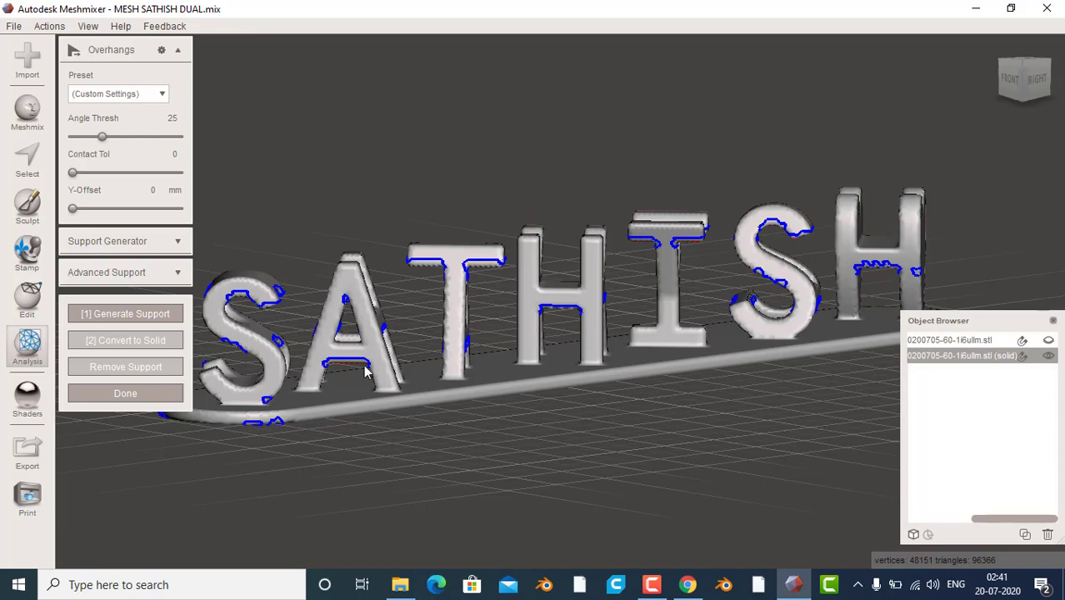
right_drag(367, 373, 300, 306)
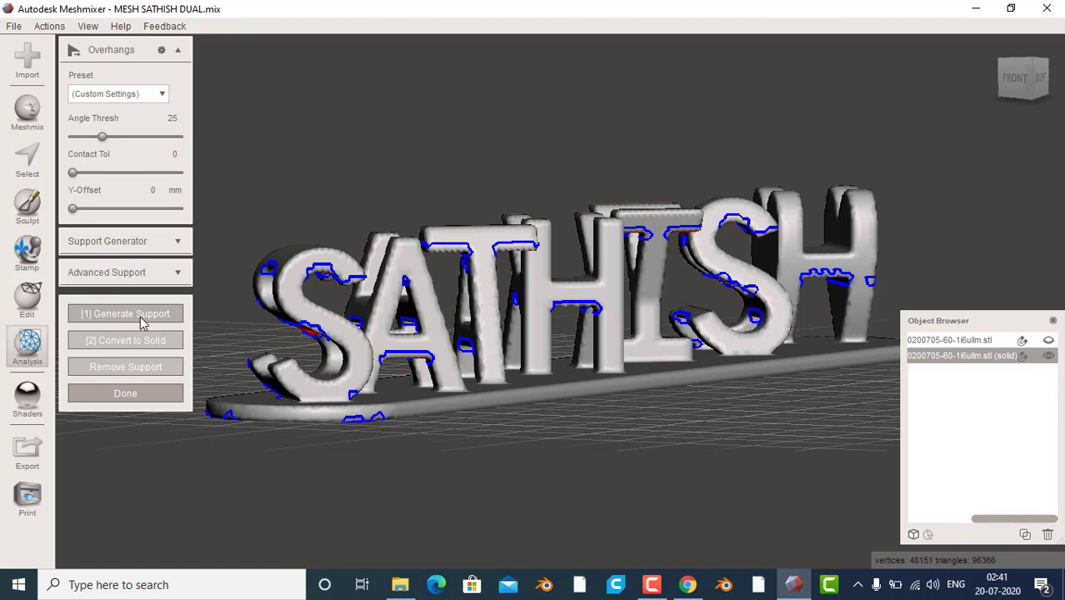
Generate supports with density 22, layer height 0.292 mm and post diameter 1.385 mm
key(shift)
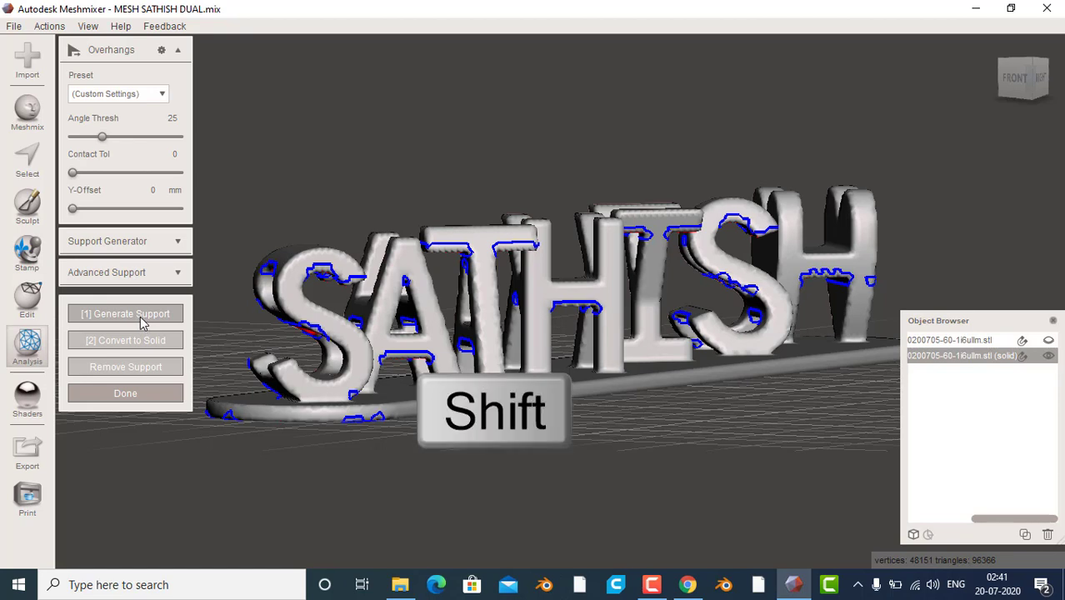
click(176, 243)
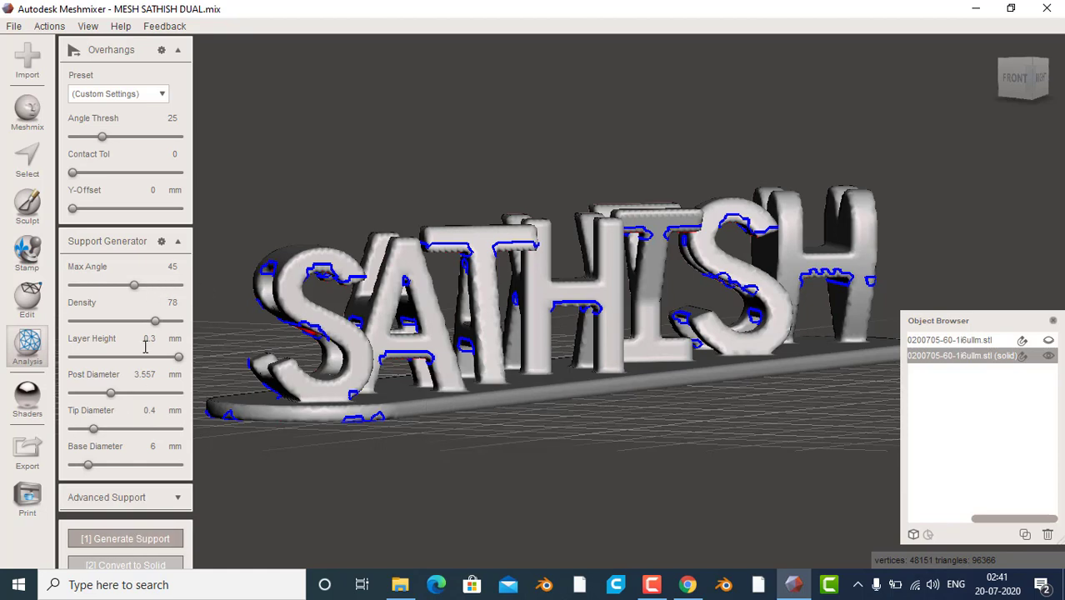
drag(155, 325, 96, 322)
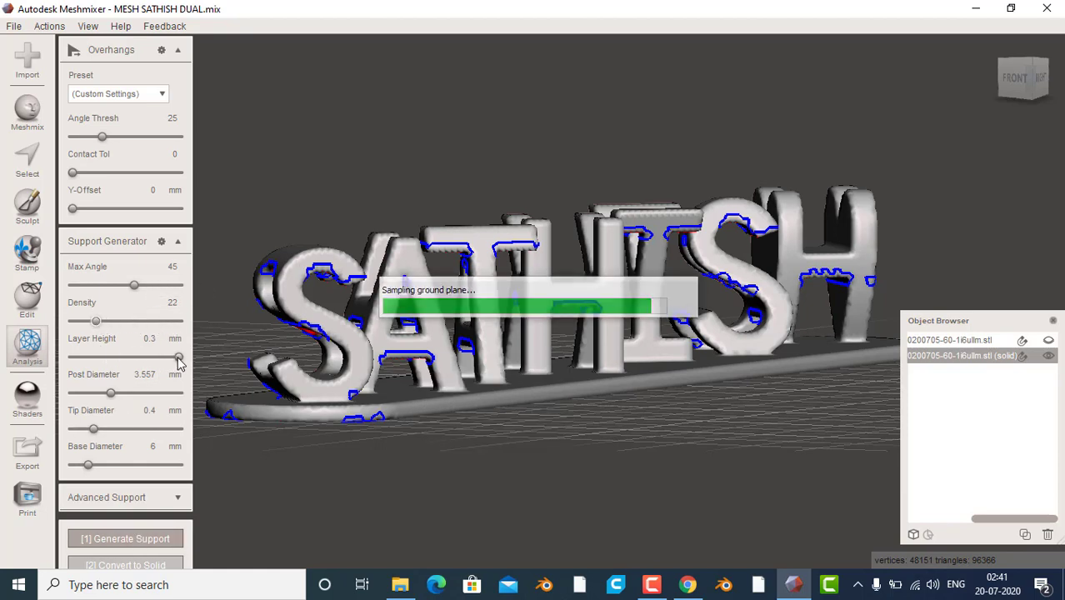
drag(178, 358, 176, 358)
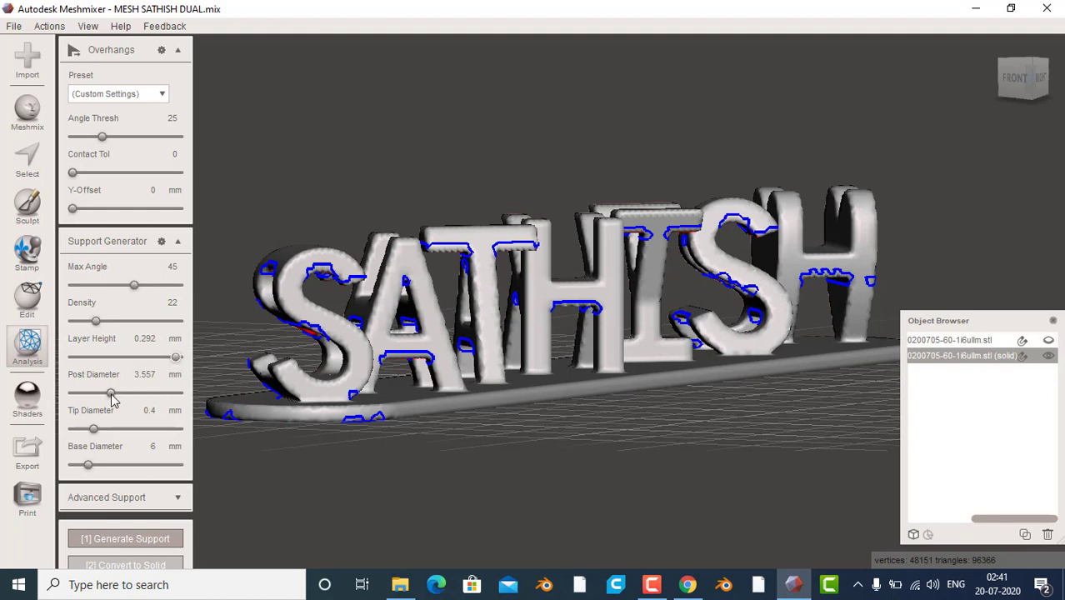
drag(113, 399, 88, 400)
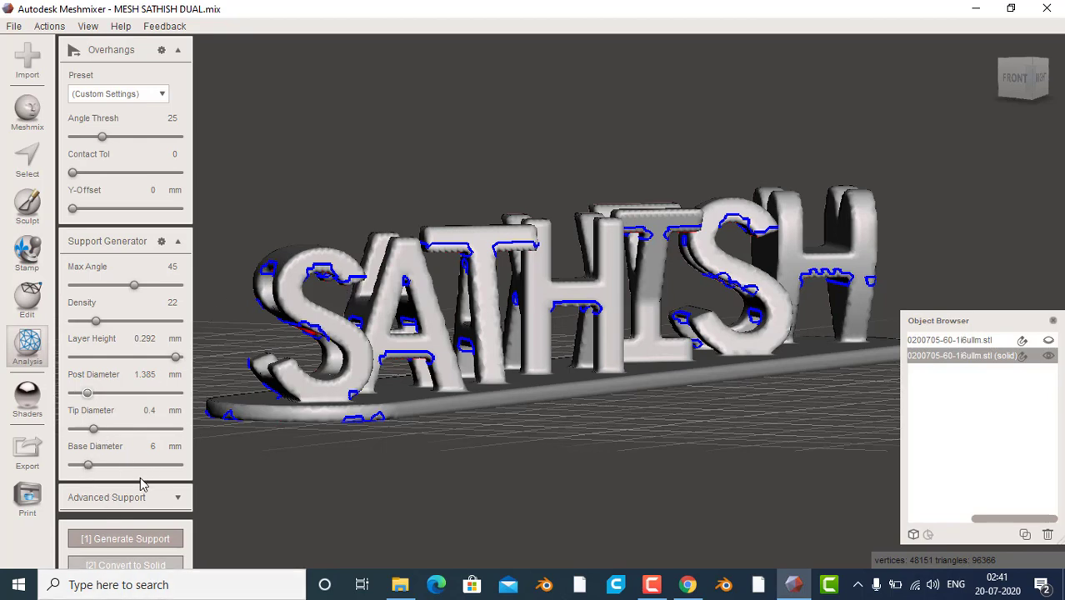
click(153, 542)
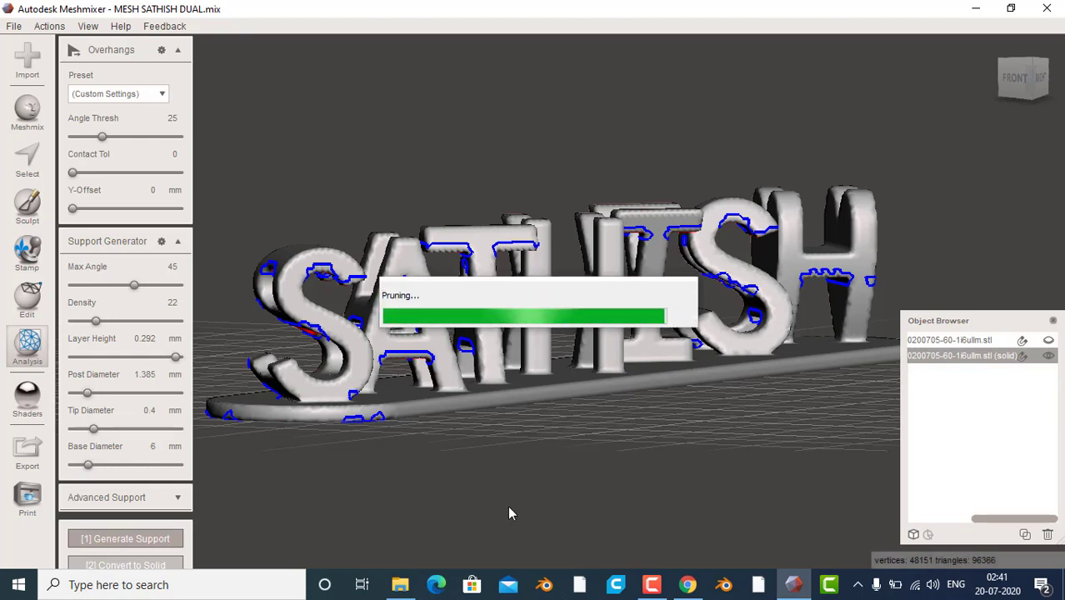
scroll(462, 300, up, 2)
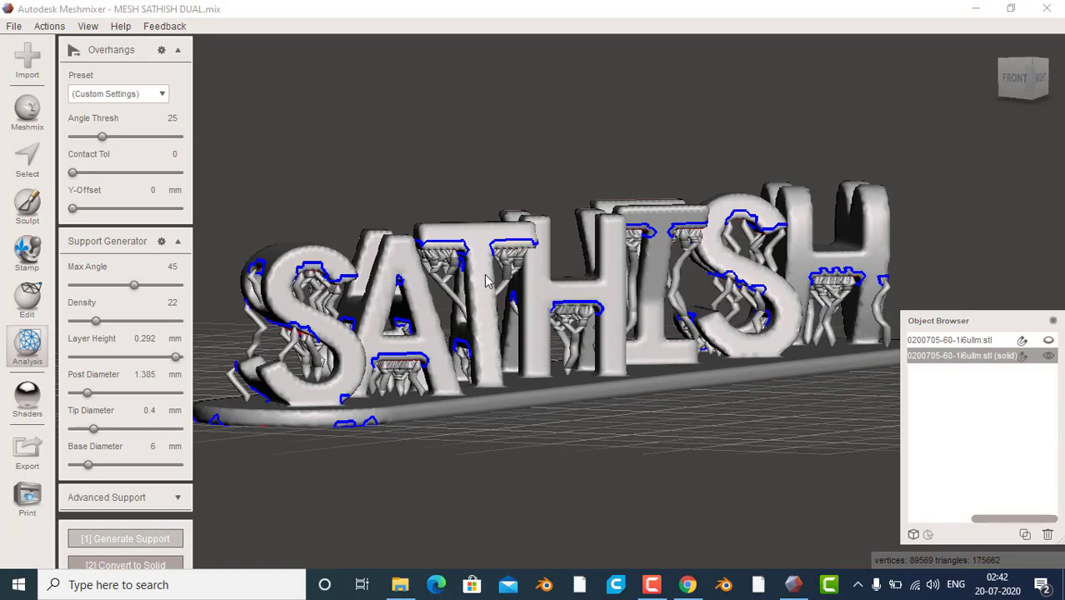
right_drag(462, 300, 496, 308)
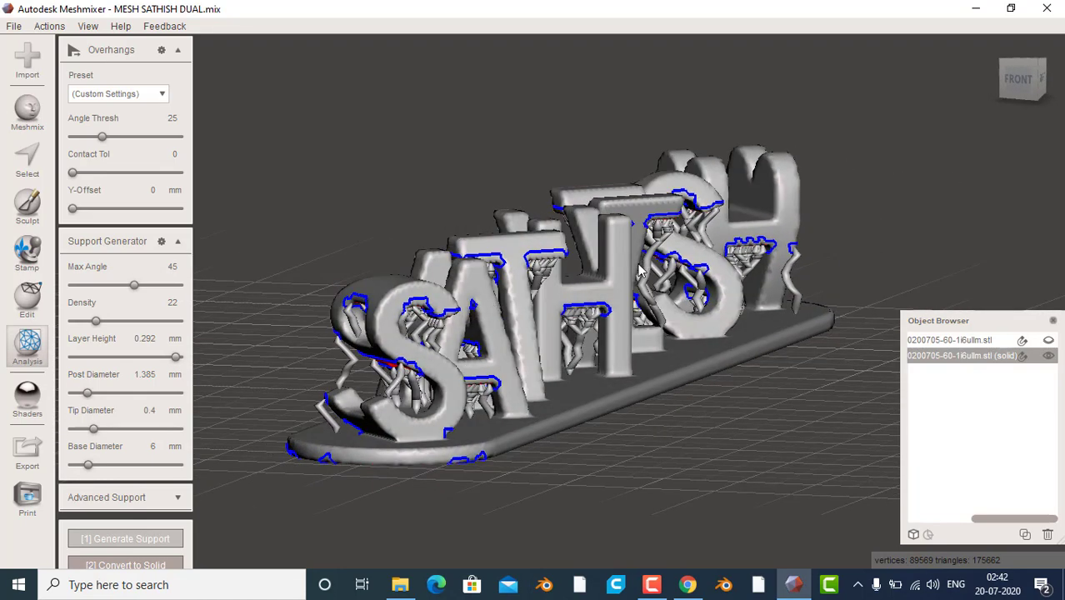
right_drag(659, 279, 609, 294)
scroll(575, 288, up, 4)
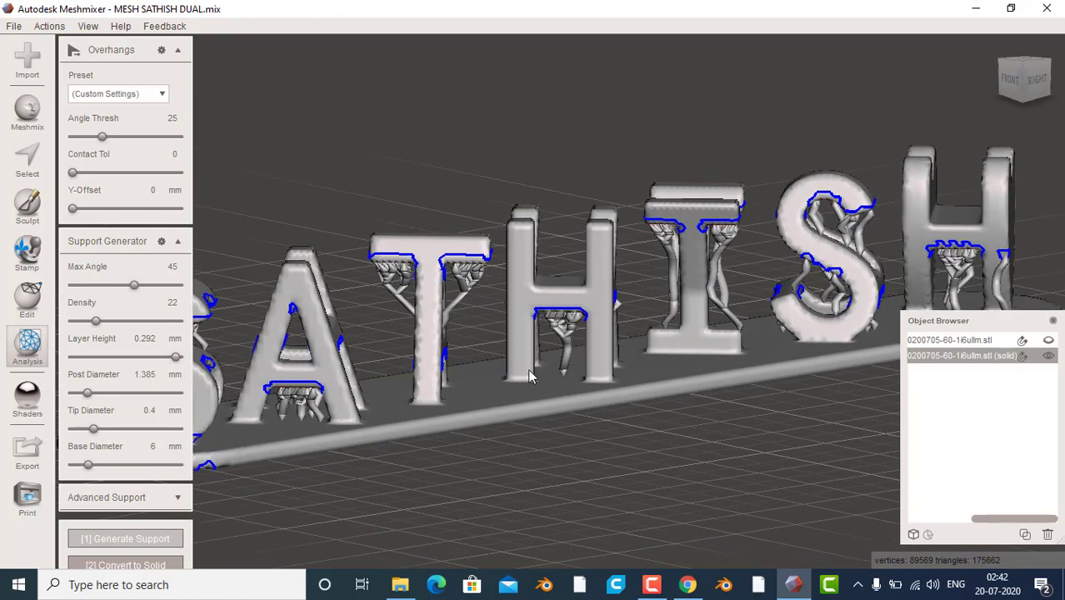
scroll(323, 377, up, 1)
scroll(322, 379, down, 1)
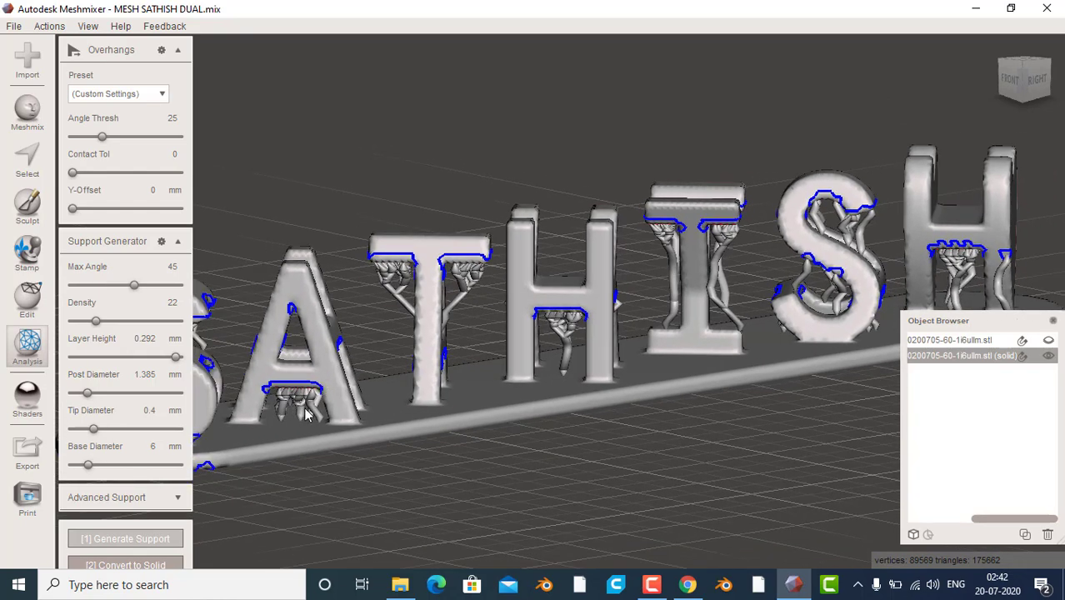
scroll(338, 415, down, 1)
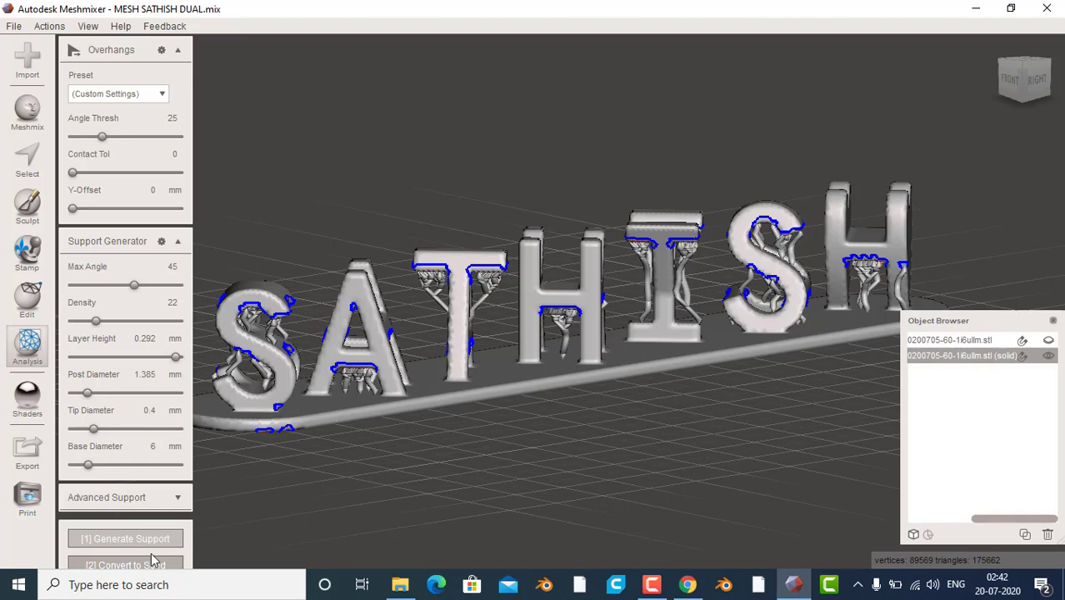
Remove all generated tree supports, leaving the SATHISH model bare
click(178, 242)
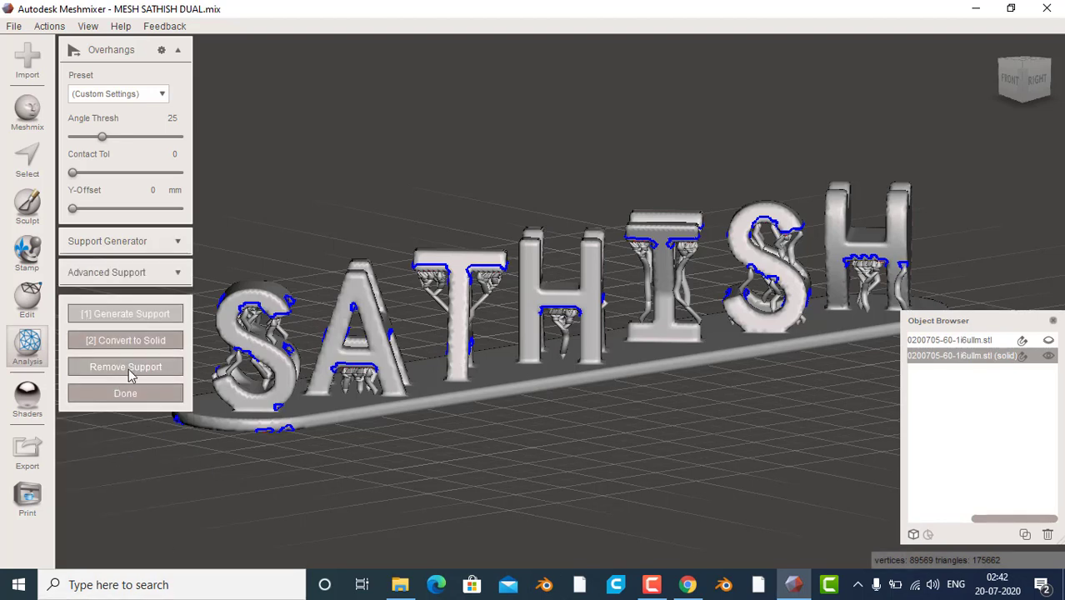
click(129, 374)
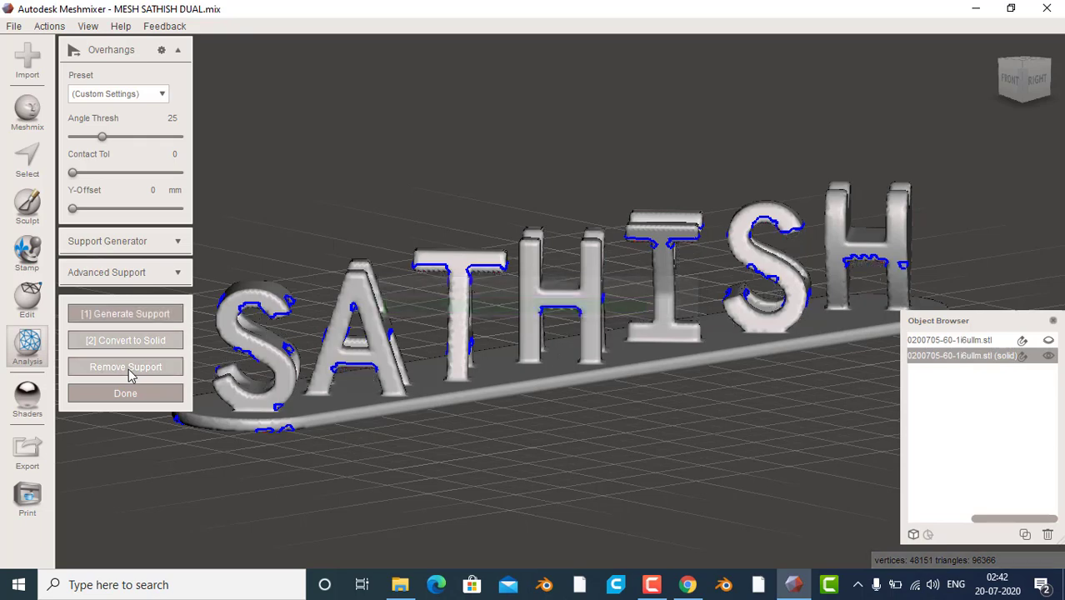
right_drag(298, 334, 317, 334)
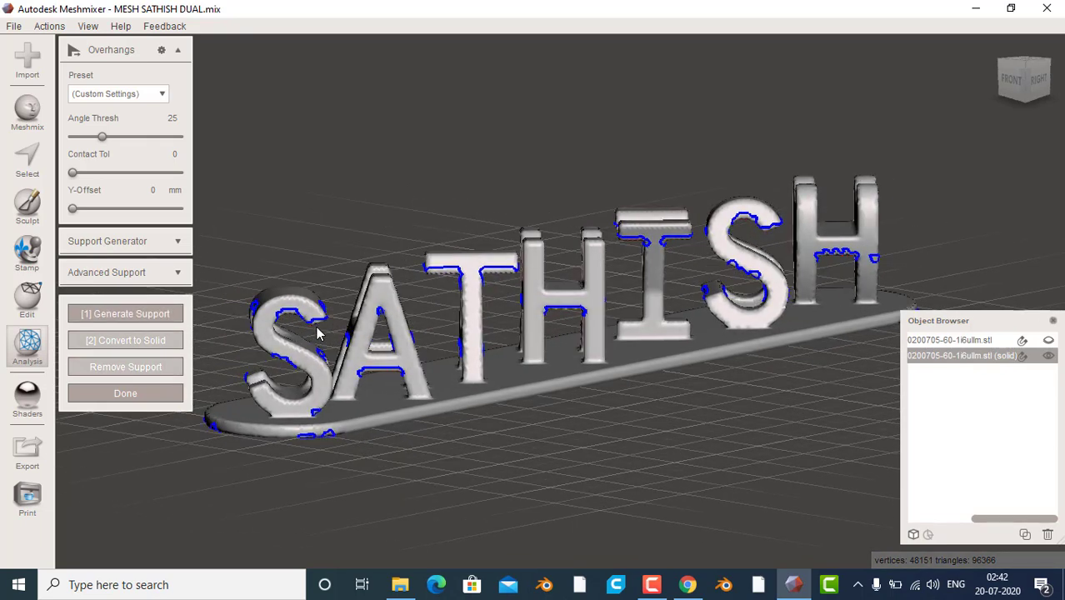
Raise the support Post Diameter to 2.109 mm and orbit to a steeper side view
click(175, 241)
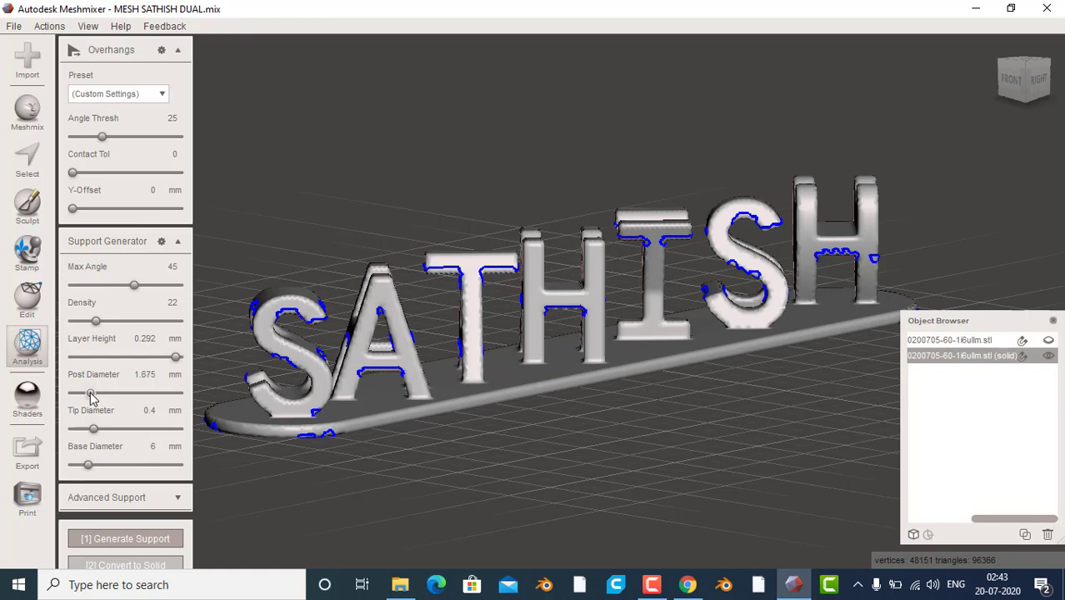
drag(92, 397, 95, 395)
right_drag(349, 330, 358, 399)
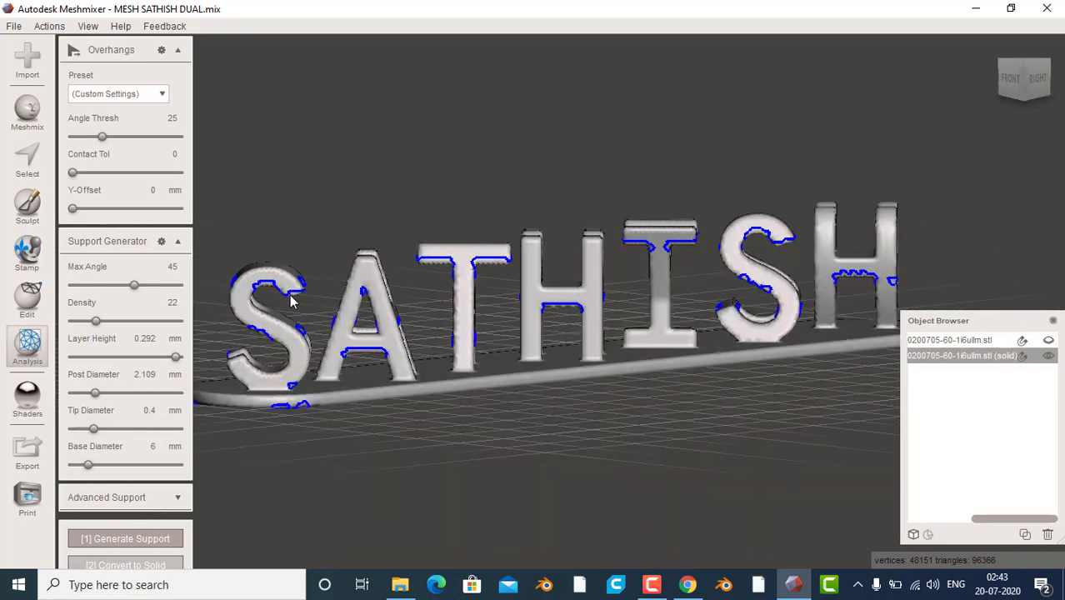
Hand-draw a diagonal support strut from the first S overhang down to the base
drag(291, 302, 330, 393)
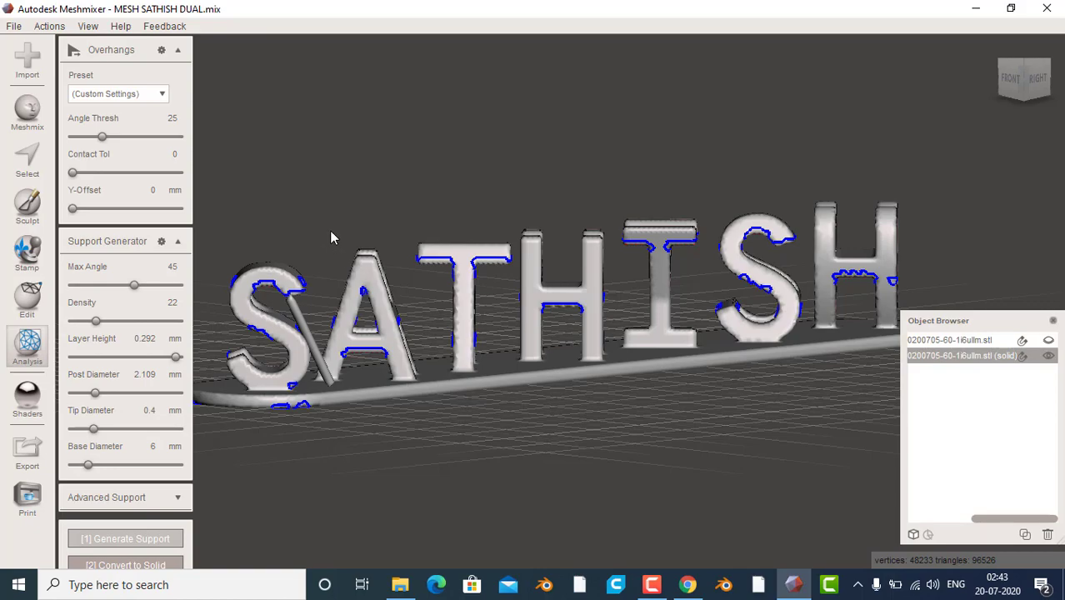
right_drag(330, 230, 296, 344)
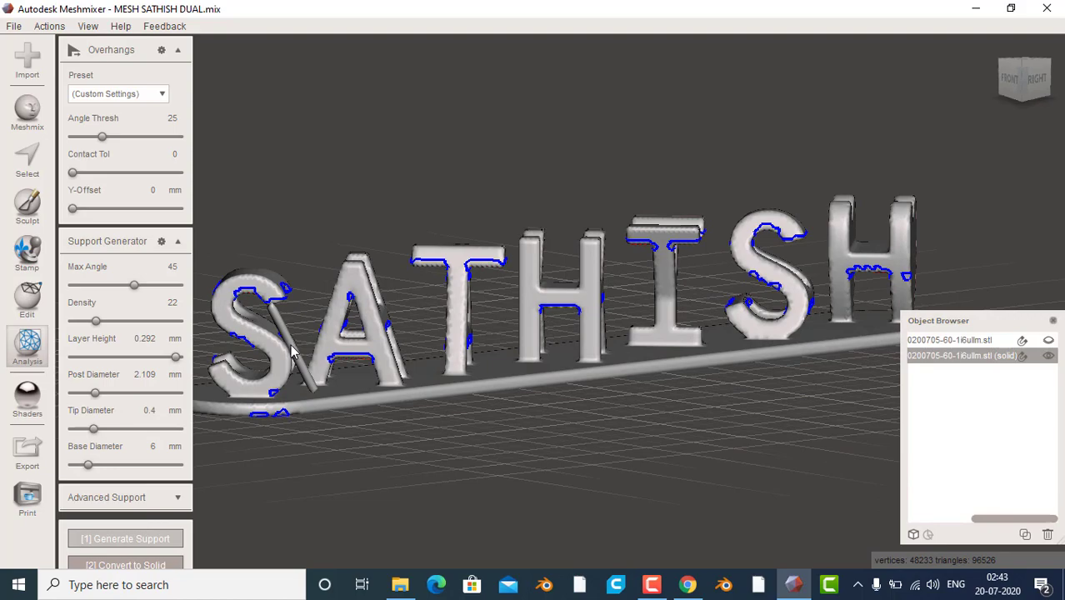
right_drag(319, 247, 382, 298)
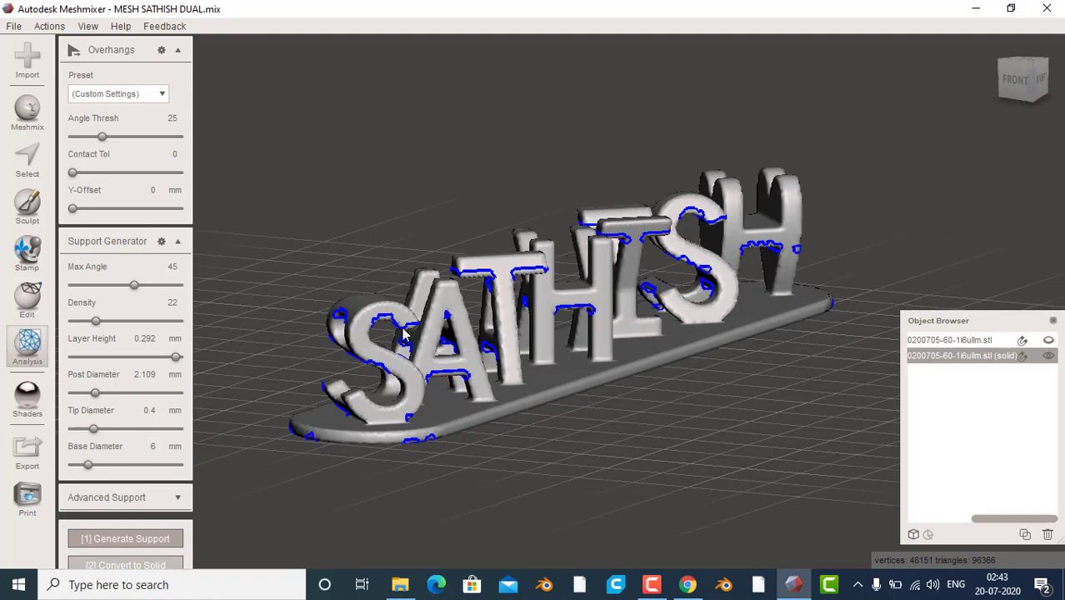
mouse_move(401, 326)
mouse_down()
mouse_move(465, 427)
mouse_move(458, 419)
mouse_up()
right_drag(498, 443, 454, 438)
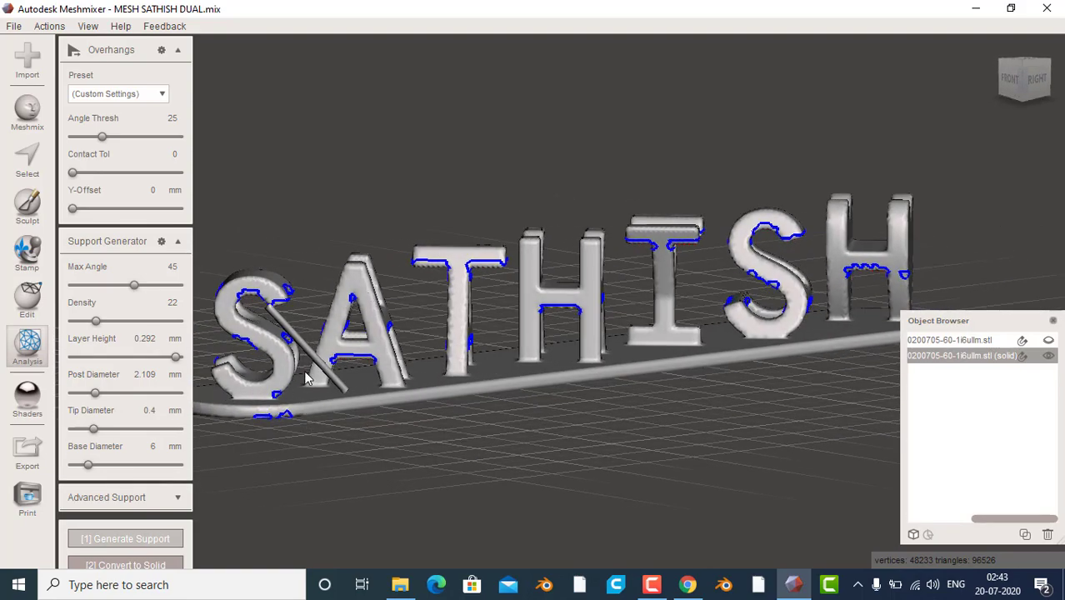
right_drag(324, 336, 320, 336)
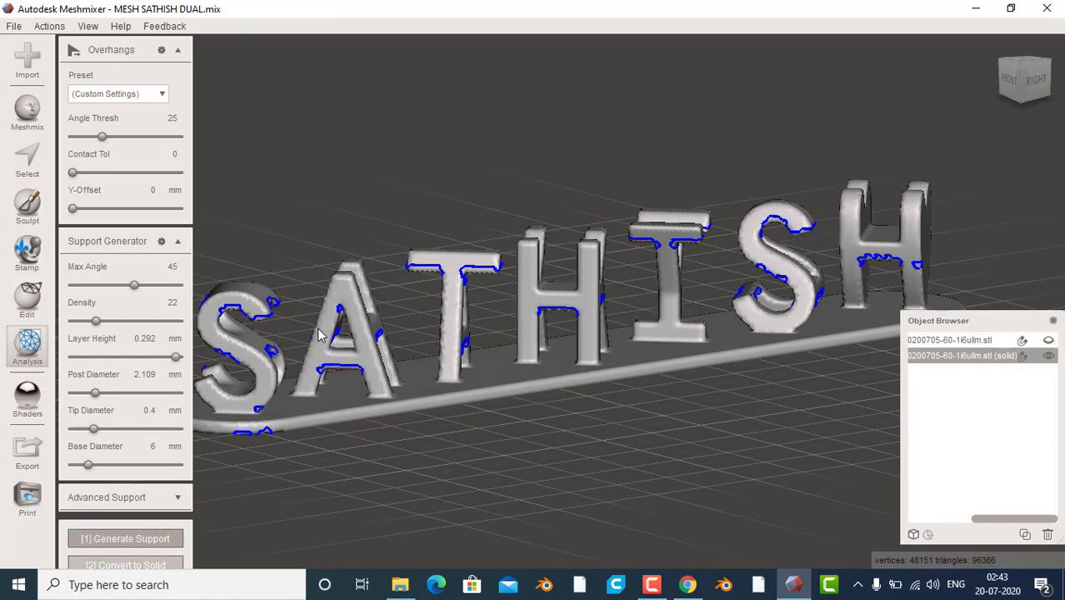
drag(265, 339, 309, 414)
right_drag(337, 428, 200, 254)
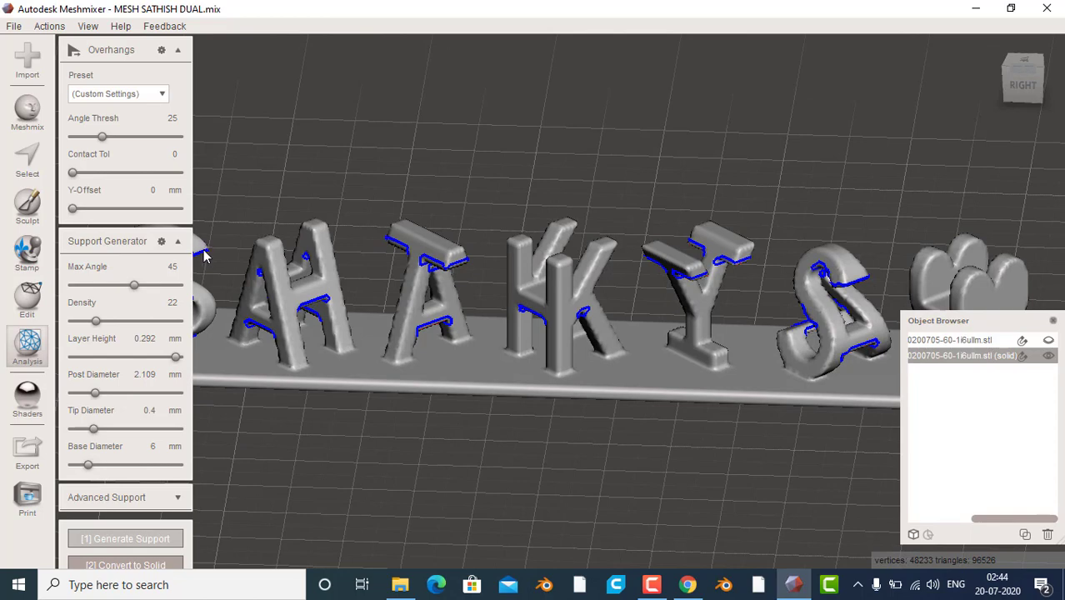
Add more support struts from the S overhang down to the base
drag(204, 256, 233, 360)
scroll(318, 390, down, 5)
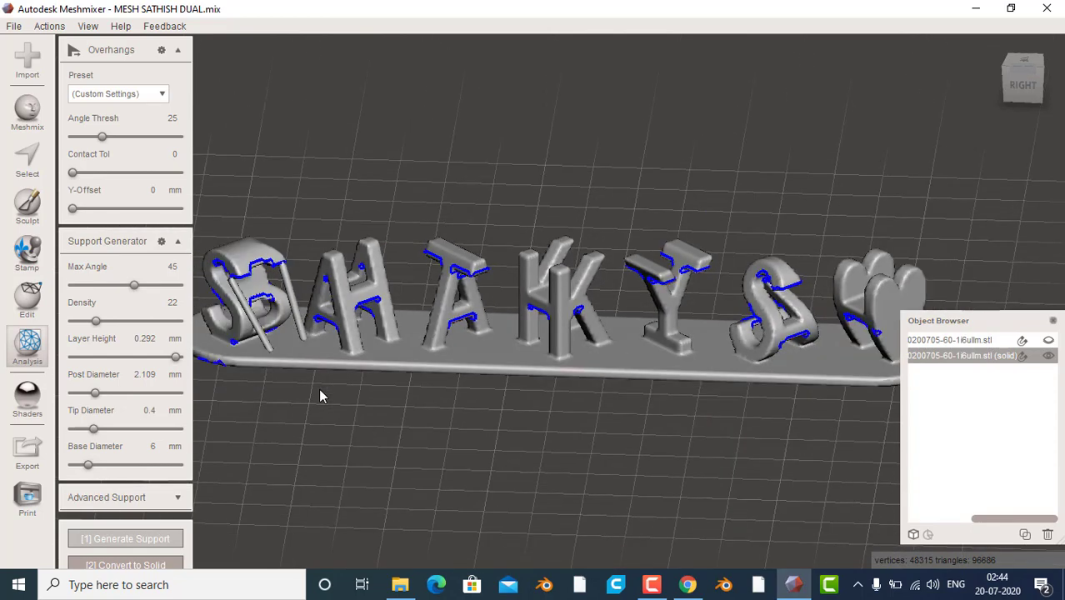
right_drag(317, 394, 332, 337)
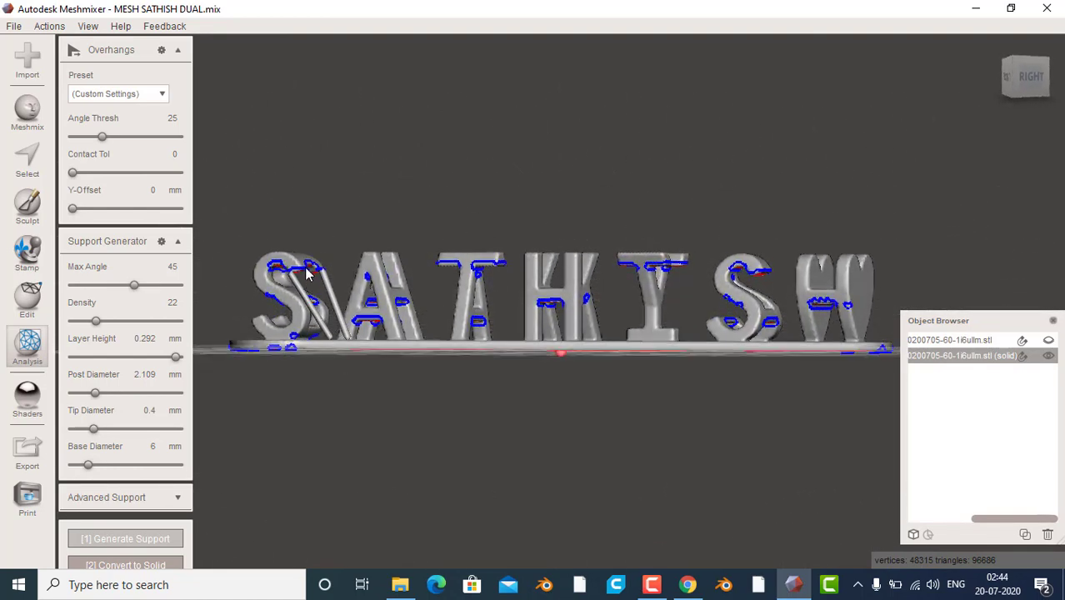
drag(344, 321, 339, 345)
right_drag(339, 344, 493, 358)
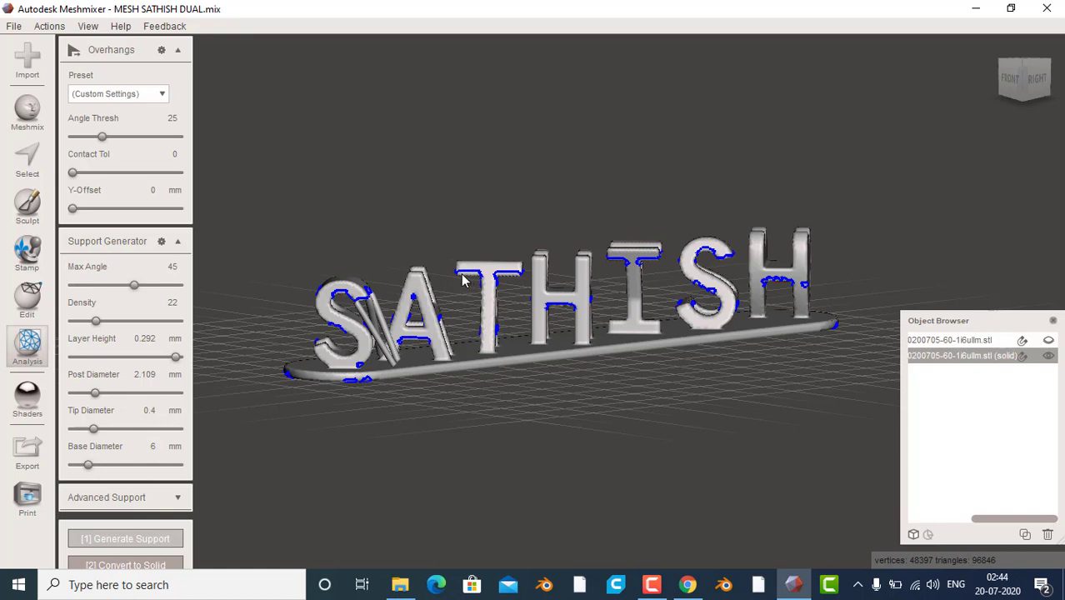
Add struts from under the T crossbar and the T/H area to the base
drag(462, 305, 471, 349)
drag(524, 298, 516, 343)
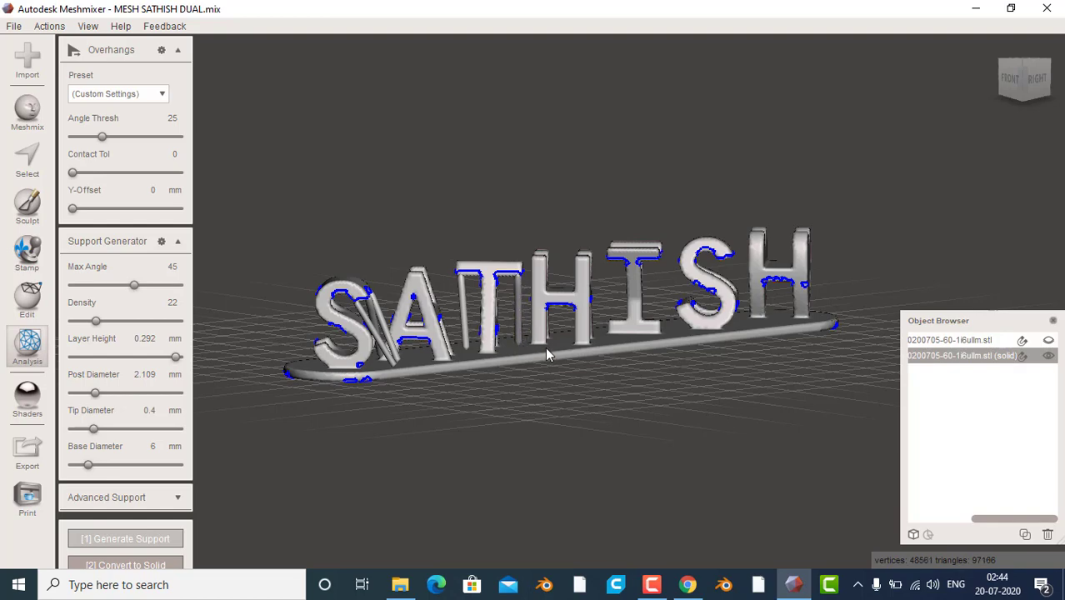
mouse_move(545, 347)
right_down()
mouse_move(407, 378)
mouse_move(416, 388)
right_up()
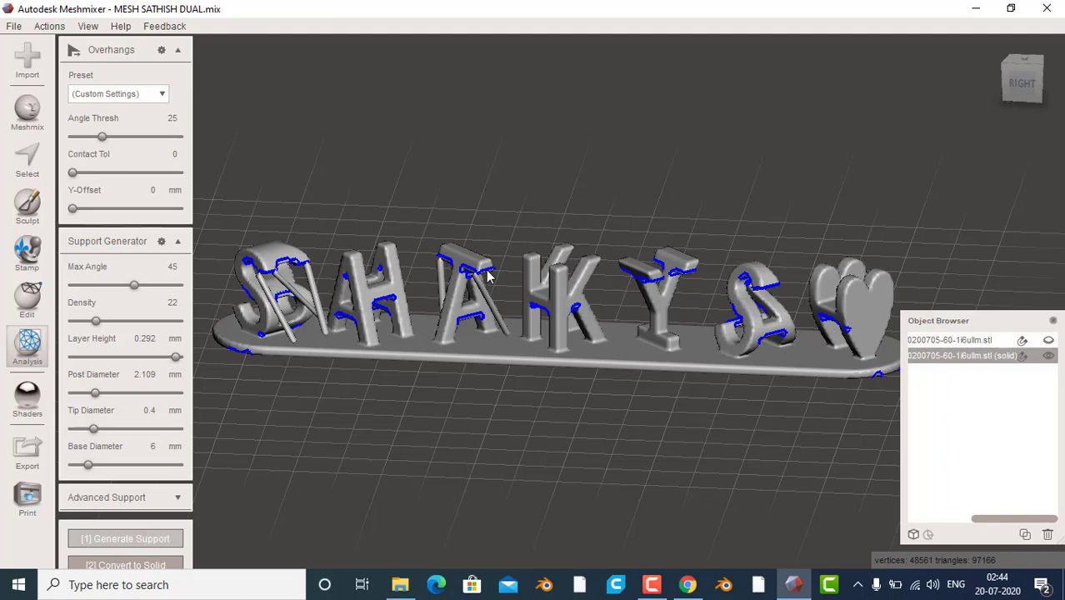
Replace the diagonal strut under the A with vertical supports from its crossbar
ctrl+click(488, 294)
drag(487, 275, 492, 352)
mouse_move(550, 323)
right_down()
mouse_move(623, 295)
mouse_move(535, 311)
right_up()
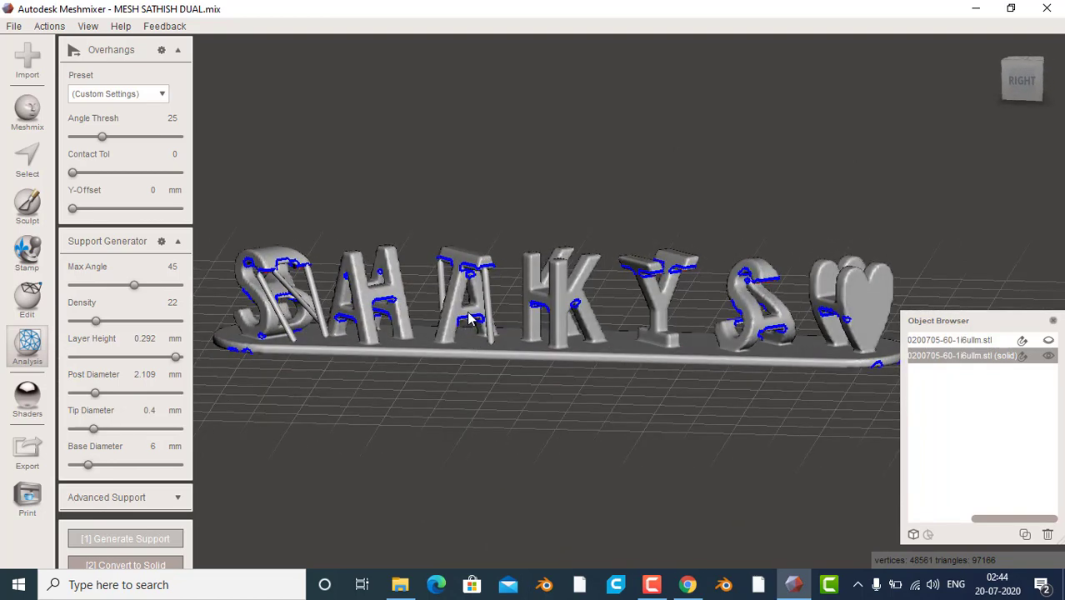
Add struts from the Y and I overhangs to the base, then view the SHAKYA side
right_drag(497, 211, 595, 247)
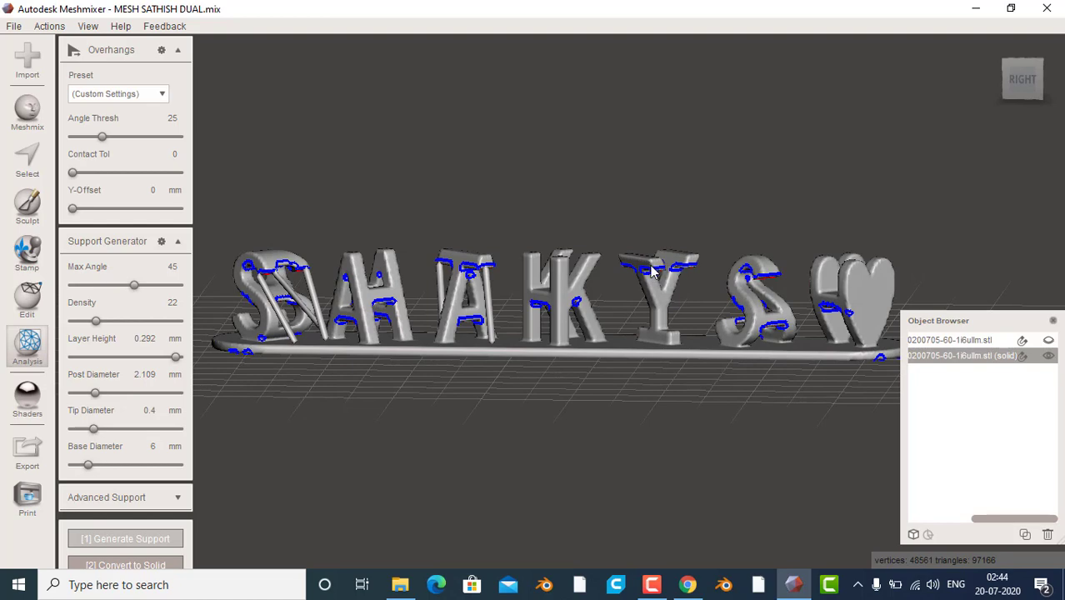
drag(654, 275, 658, 357)
right_drag(659, 357, 621, 266)
mouse_move(621, 266)
mouse_down()
mouse_move(617, 360)
mouse_move(621, 347)
mouse_up()
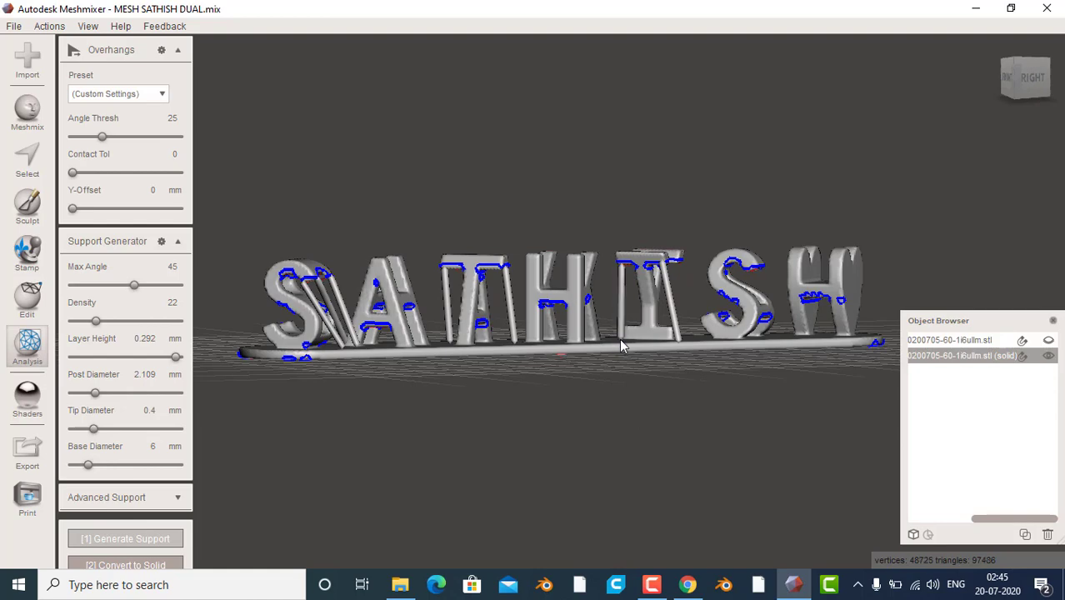
right_drag(677, 224, 442, 252)
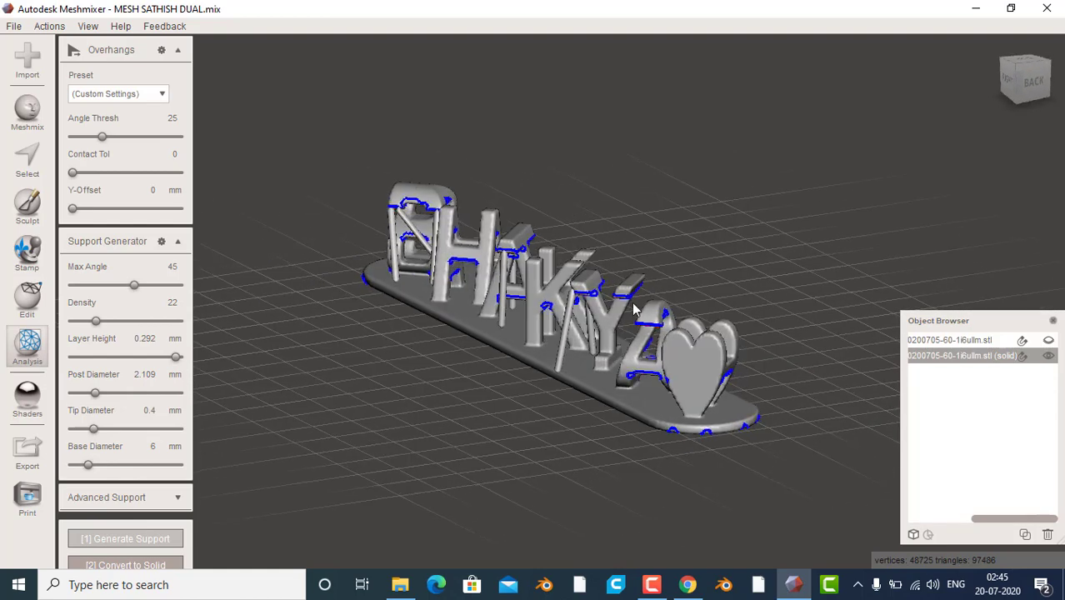
Add support struts under the Y and I, and remove a misplaced strut under the A
drag(611, 353, 614, 371)
right_drag(718, 245, 566, 243)
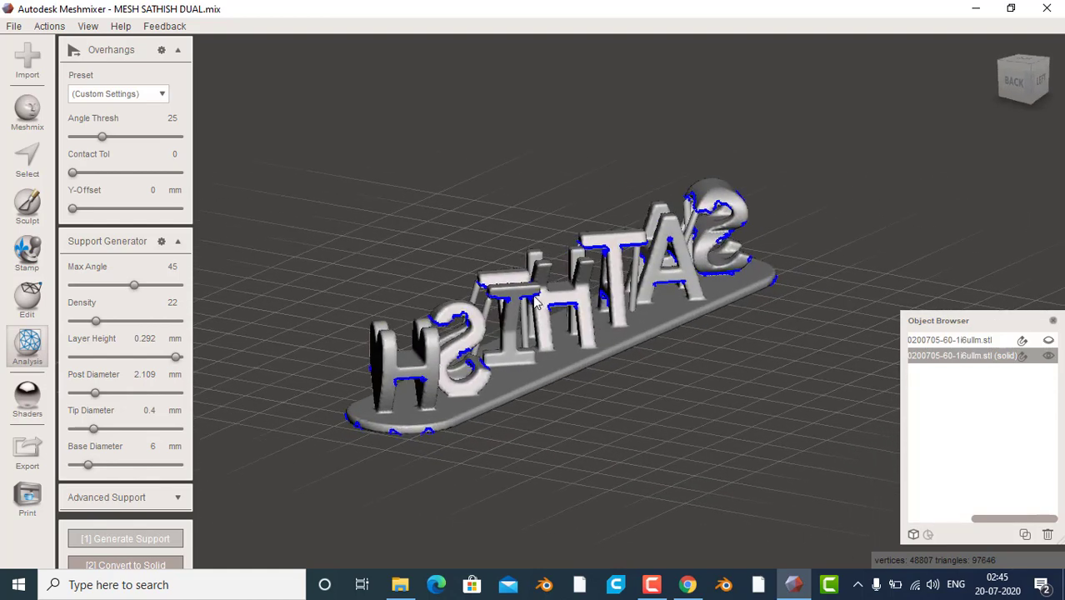
drag(535, 298, 527, 381)
right_drag(528, 381, 701, 307)
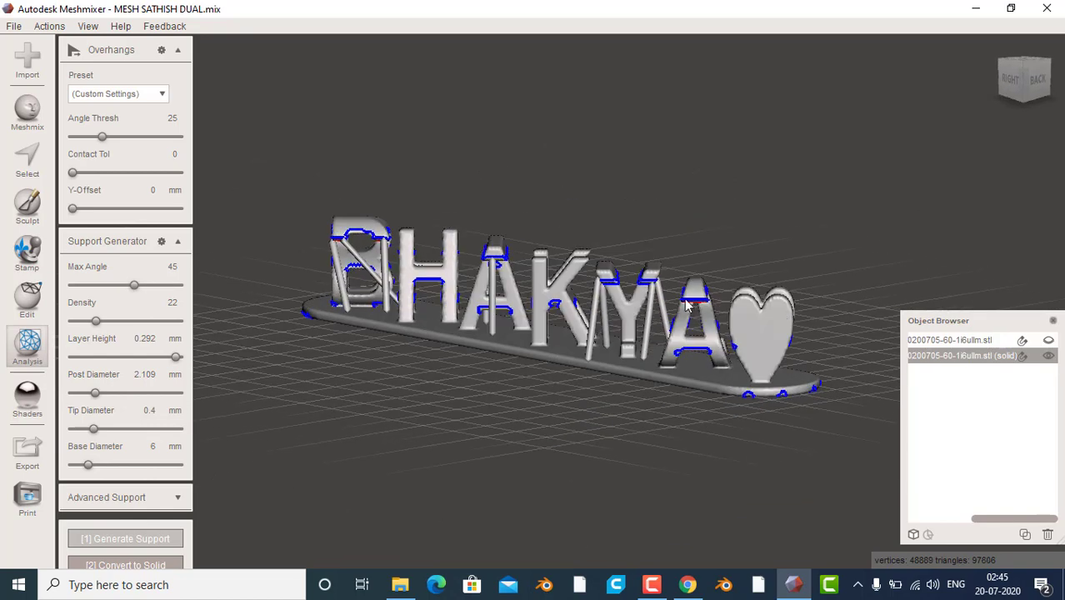
drag(682, 365, 658, 364)
right_drag(658, 364, 782, 347)
ctrl+click(707, 334)
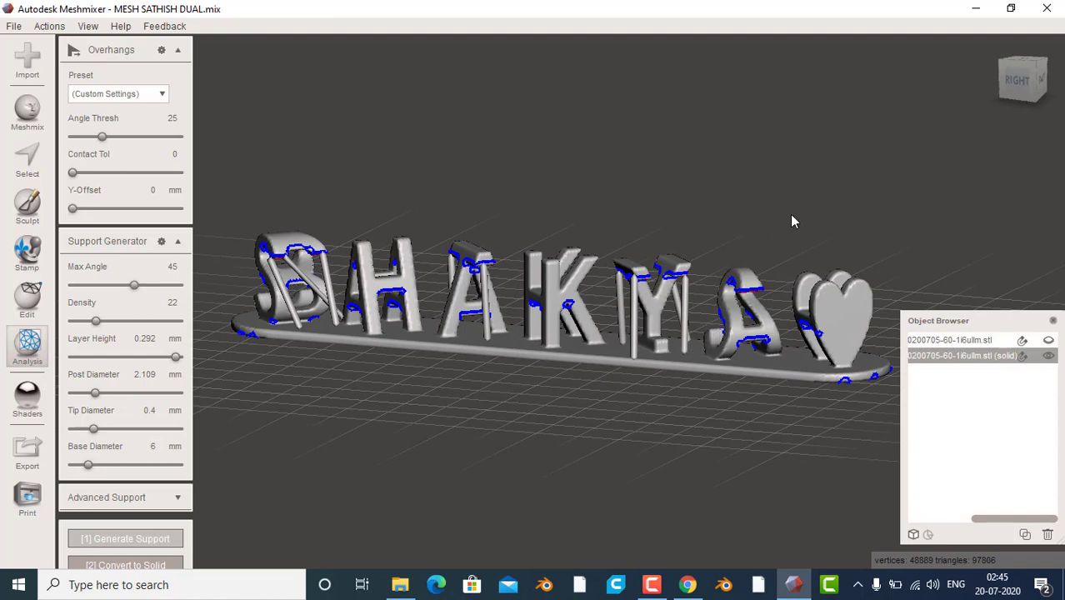
Draw new struts from the S and A overhangs to the base, then inspect the supports
right_drag(792, 222, 837, 236)
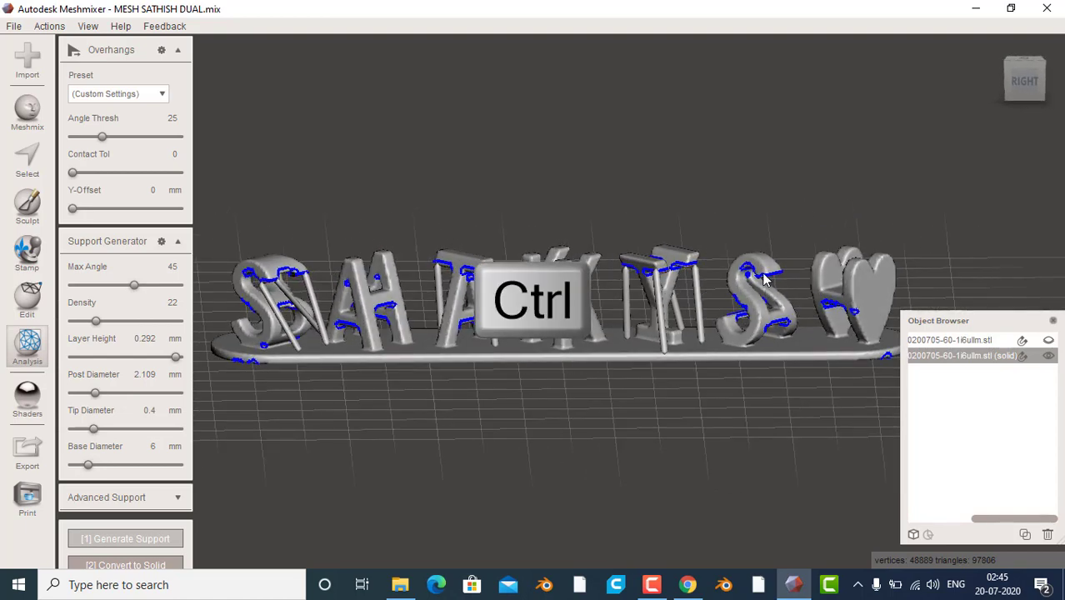
drag(762, 271, 783, 357)
right_drag(809, 339, 730, 322)
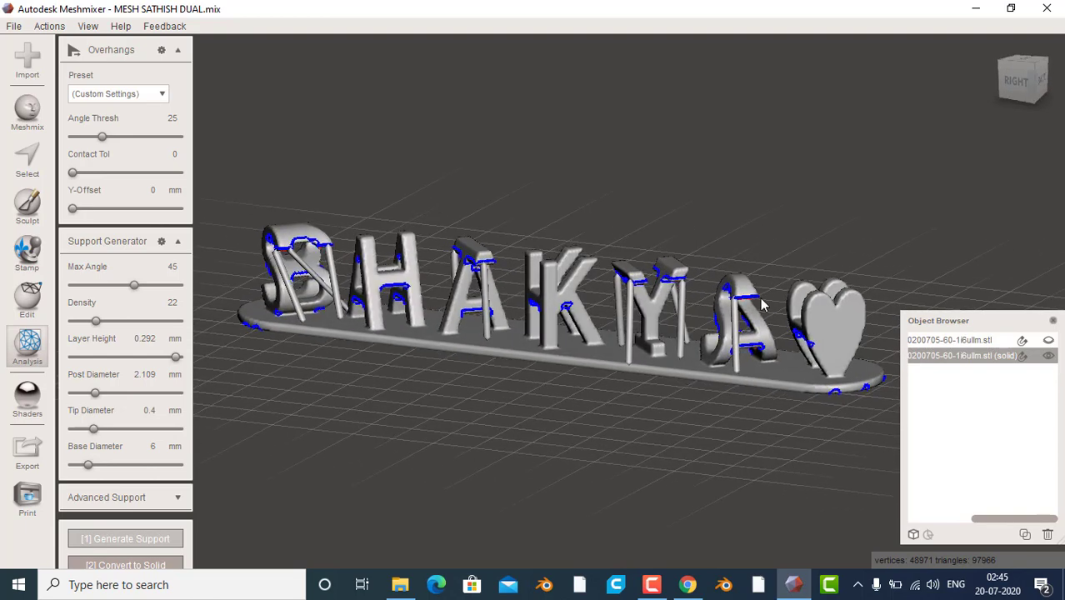
drag(760, 333, 775, 379)
right_drag(775, 379, 936, 243)
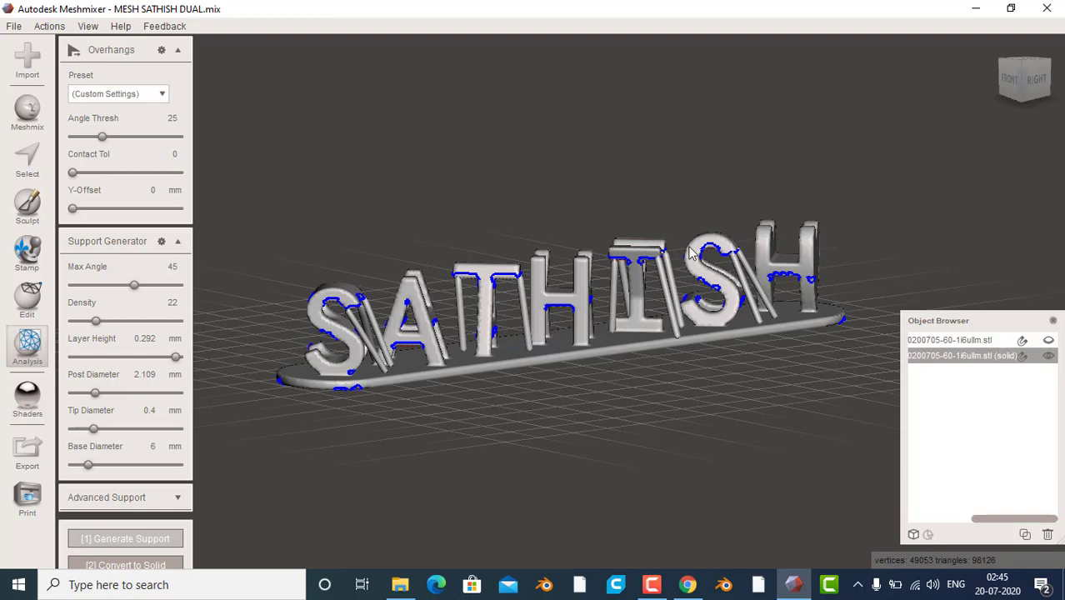
right_drag(895, 273, 812, 248)
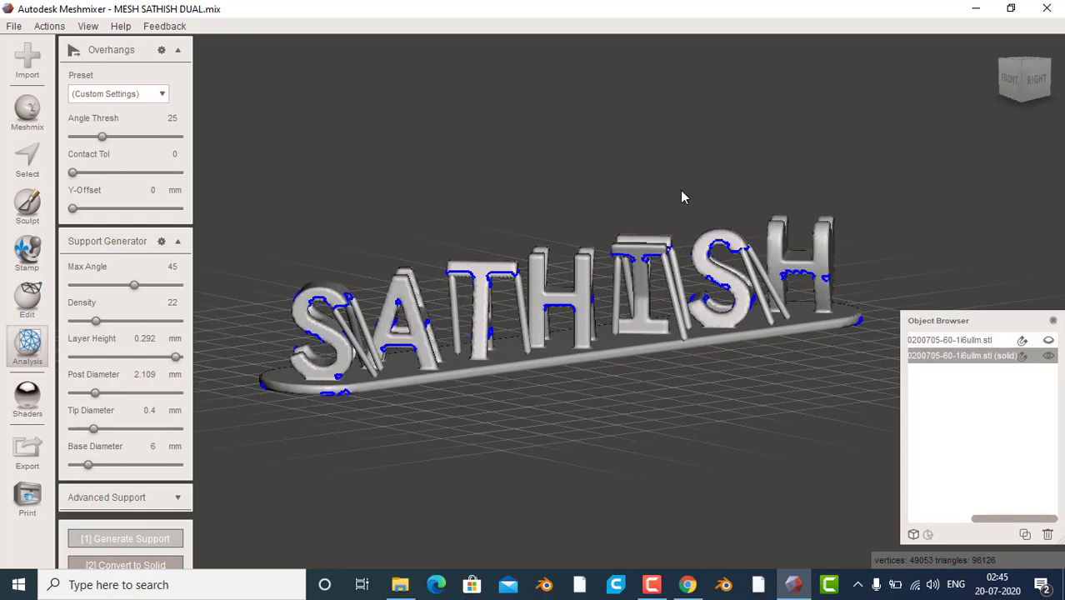
scroll(597, 200, up, 5)
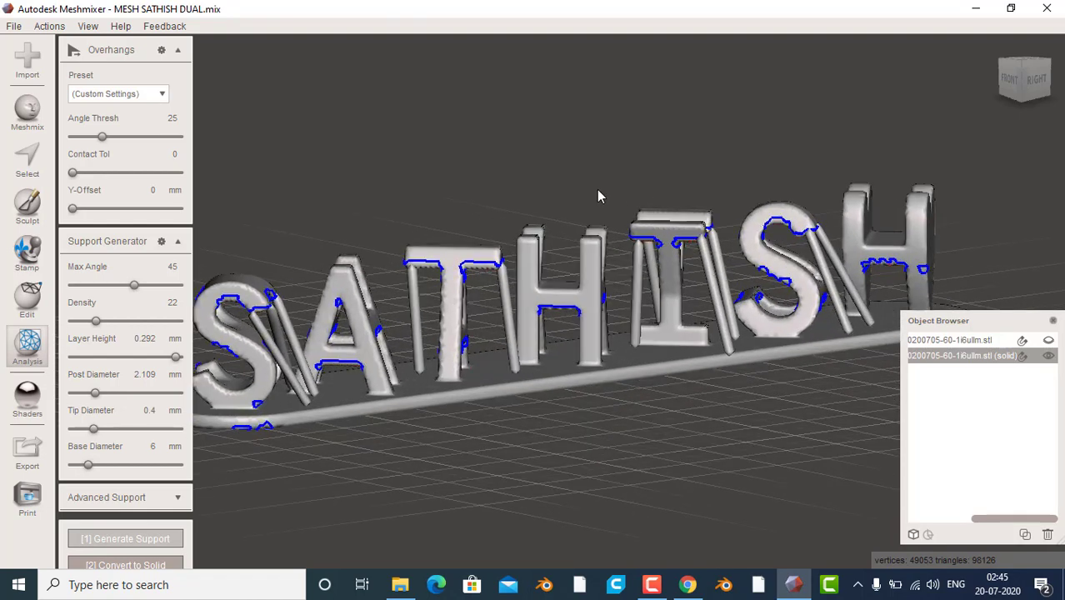
scroll(600, 183, down, 3)
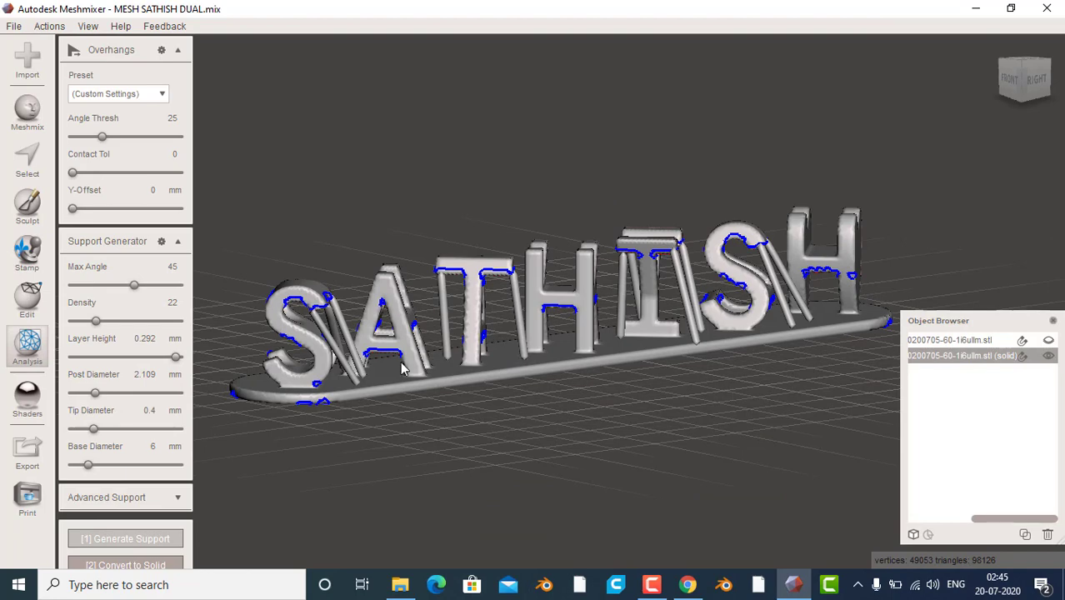
scroll(342, 266, up, 4)
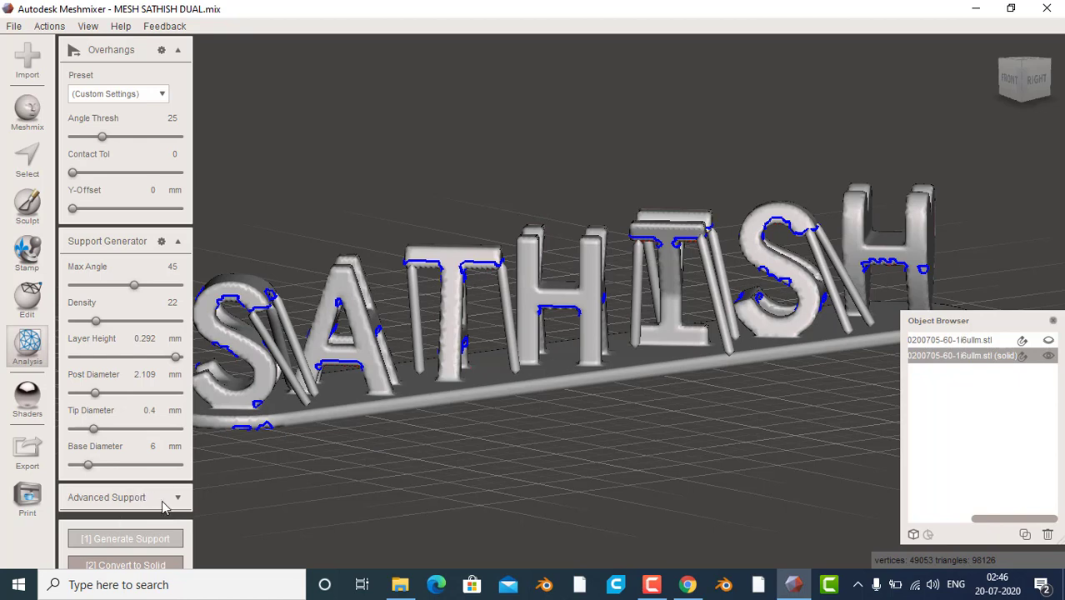
Convert the hand-drawn struts to solid, keeping them as a New Object rather than discarding
click(177, 245)
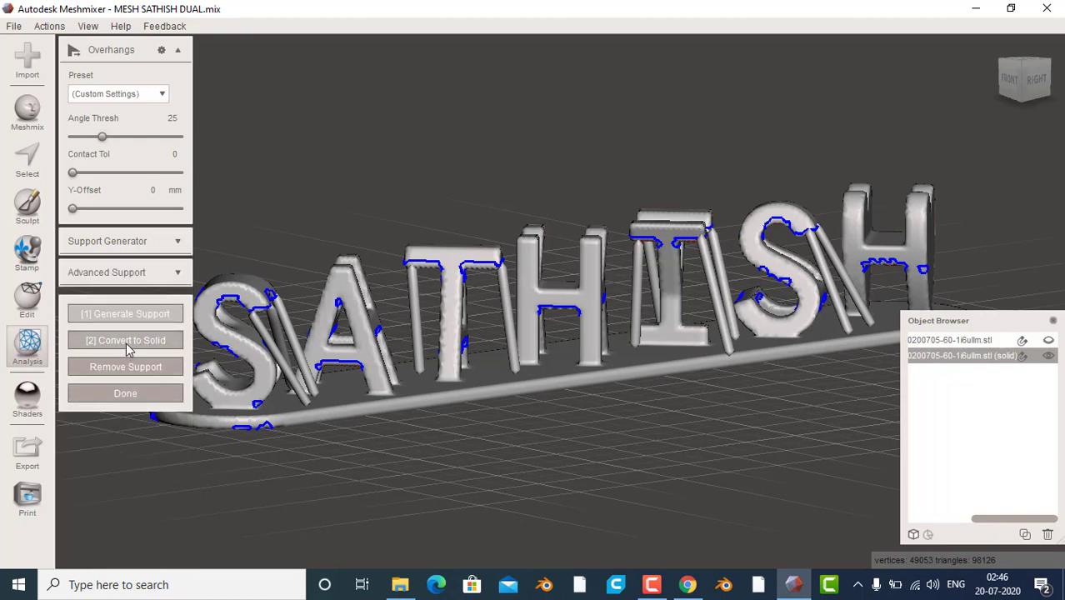
click(130, 349)
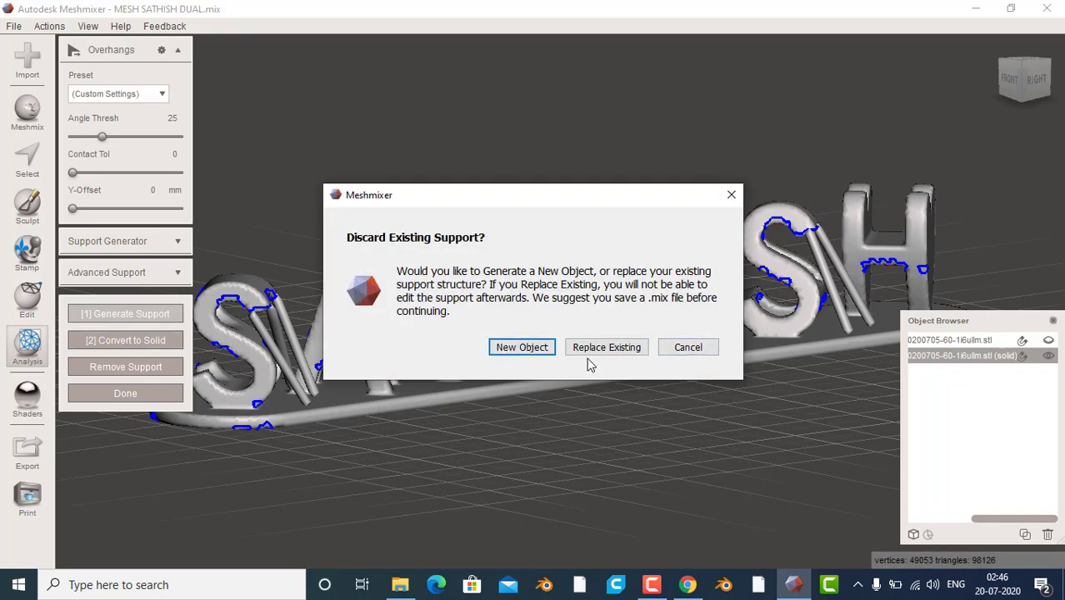
click(522, 347)
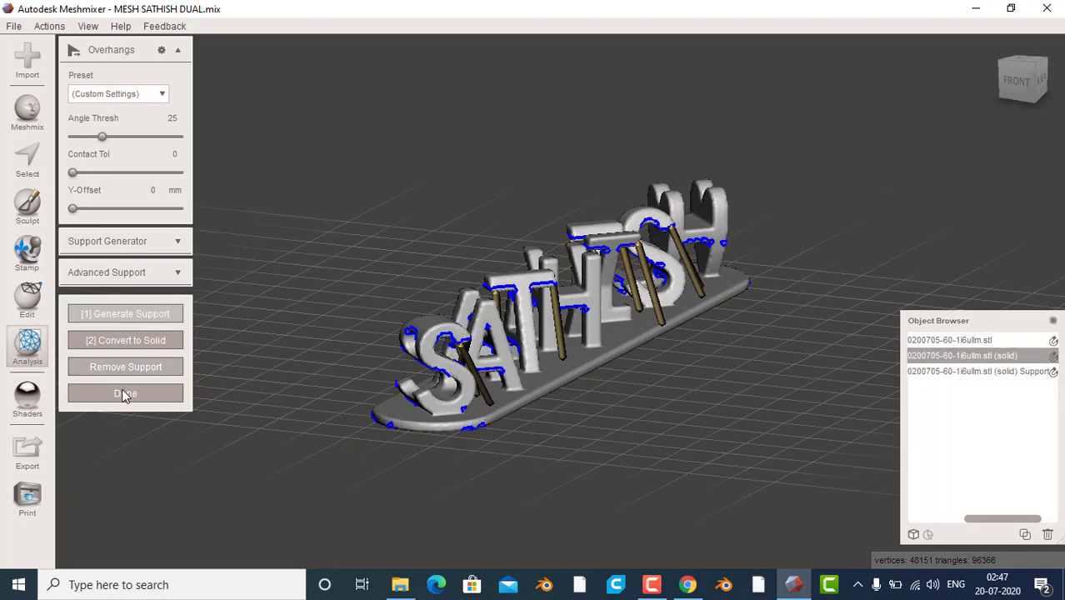
Finish the overhang analysis and select the SATHISH solid together with its Support object
click(125, 394)
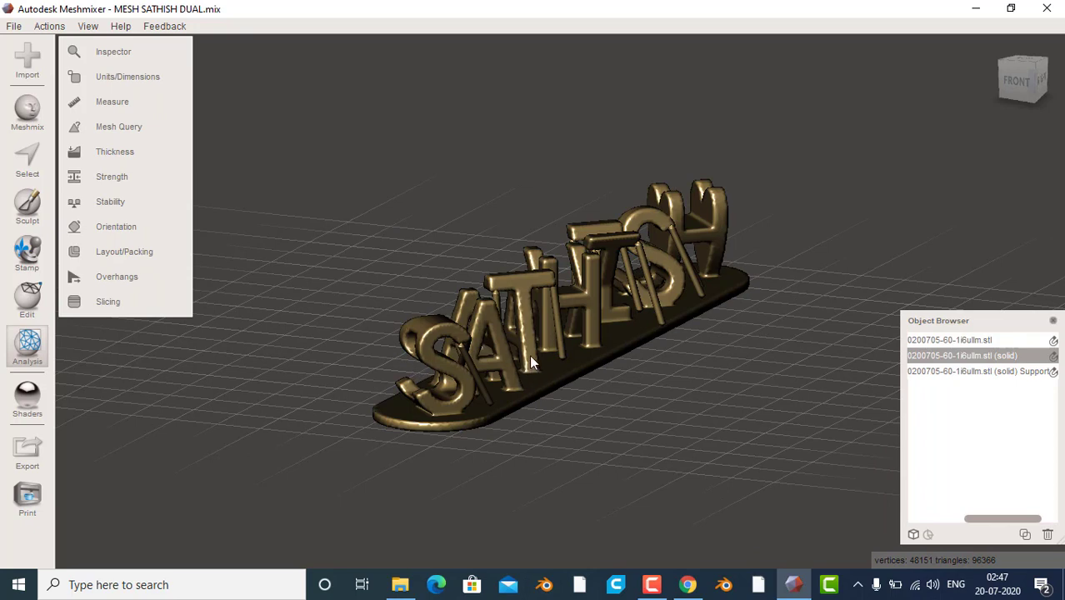
shift+click(998, 371)
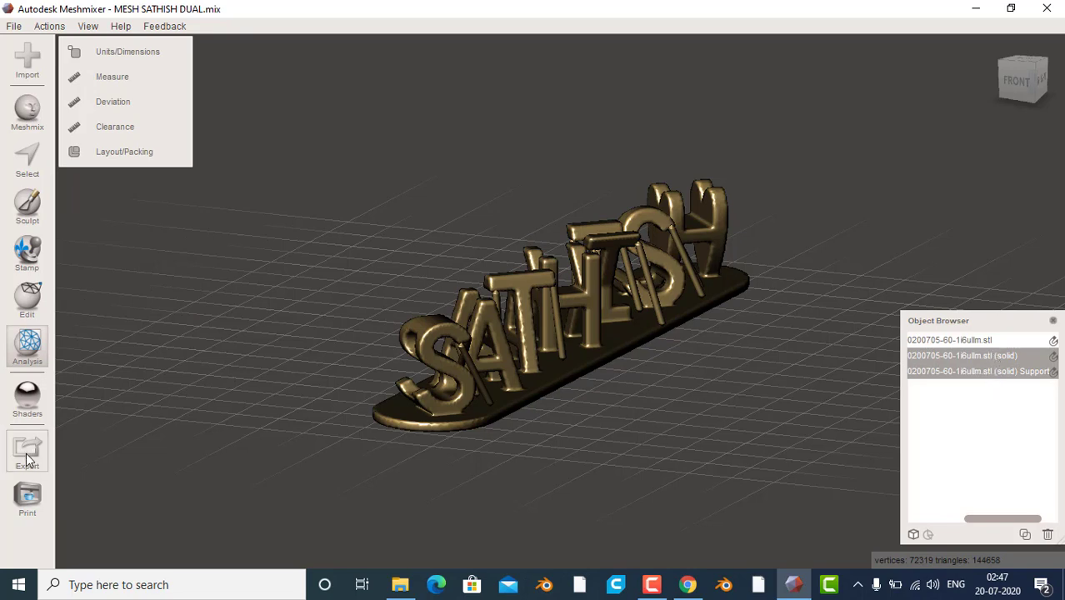
click(991, 355)
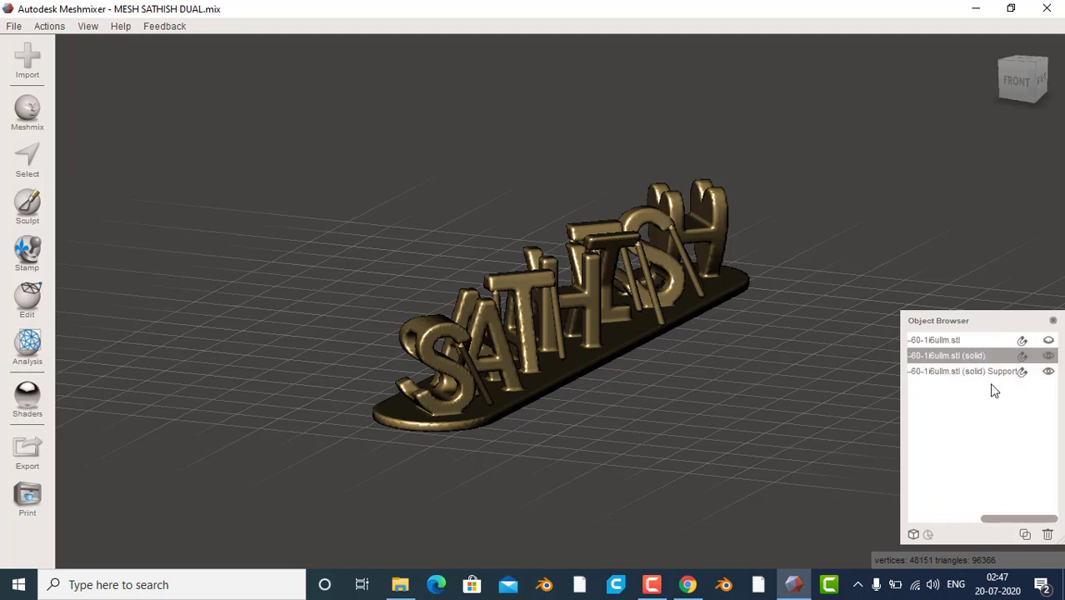
shift+click(991, 372)
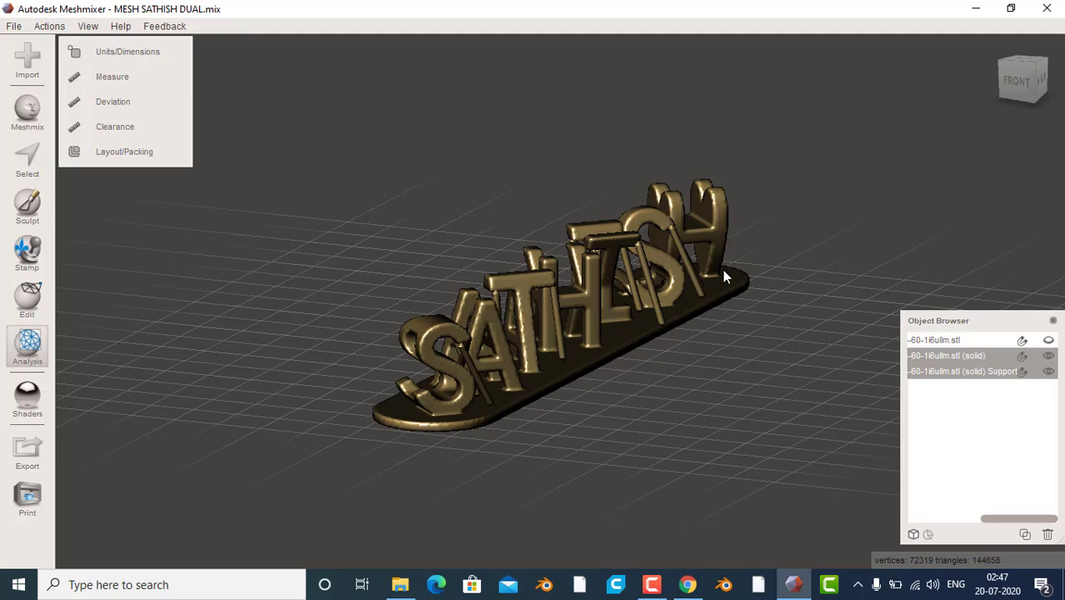
right_drag(718, 273, 693, 304)
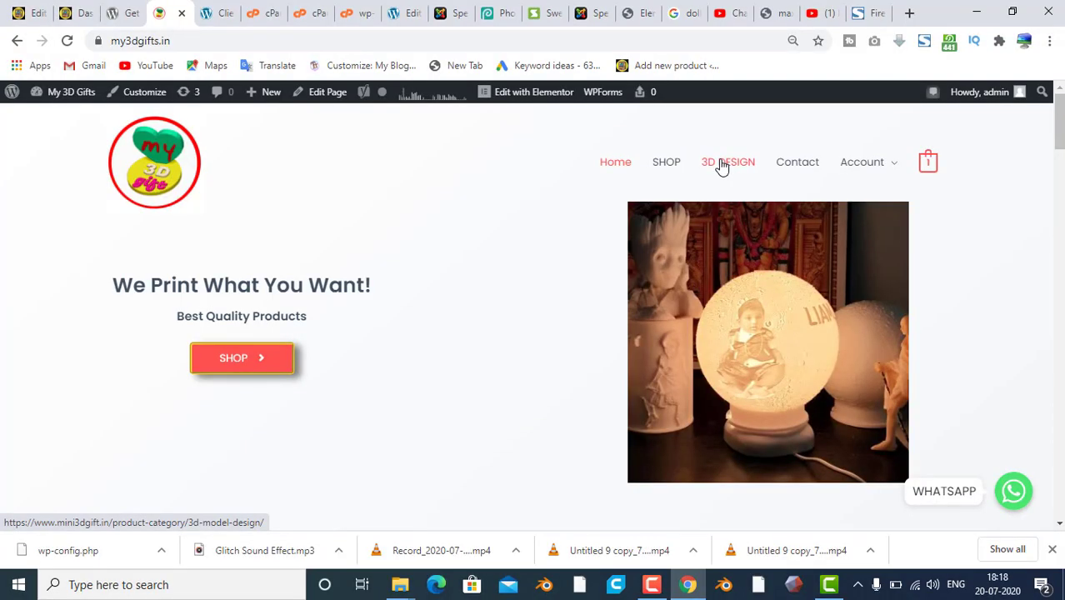
Open mini3dgift.in's 3D DESIGN category and browse down its product list
click(722, 165)
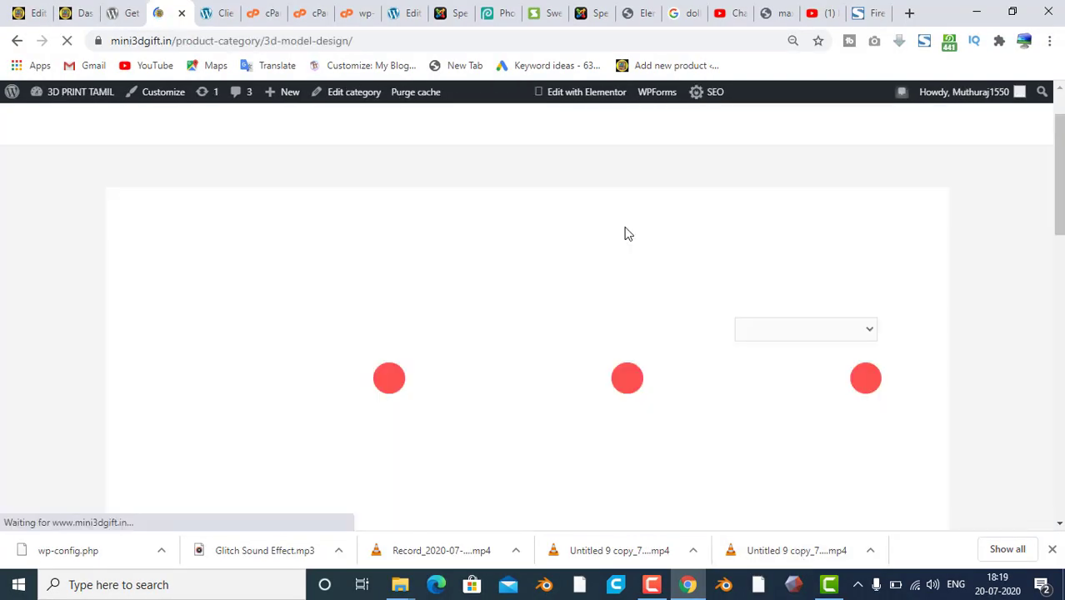
scroll(627, 234, down, 4)
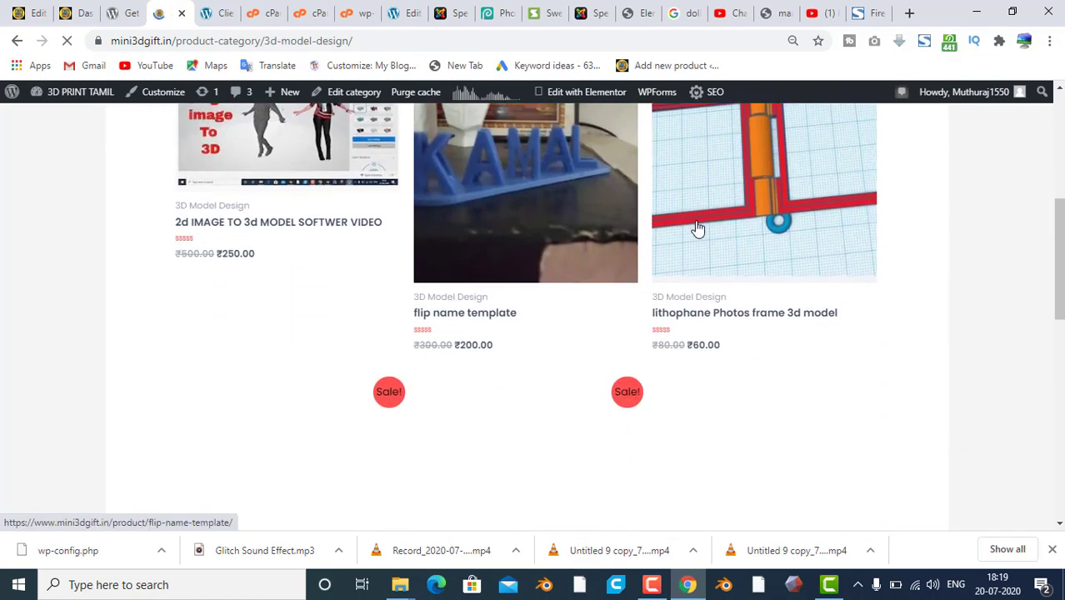
scroll(697, 227, down, 4)
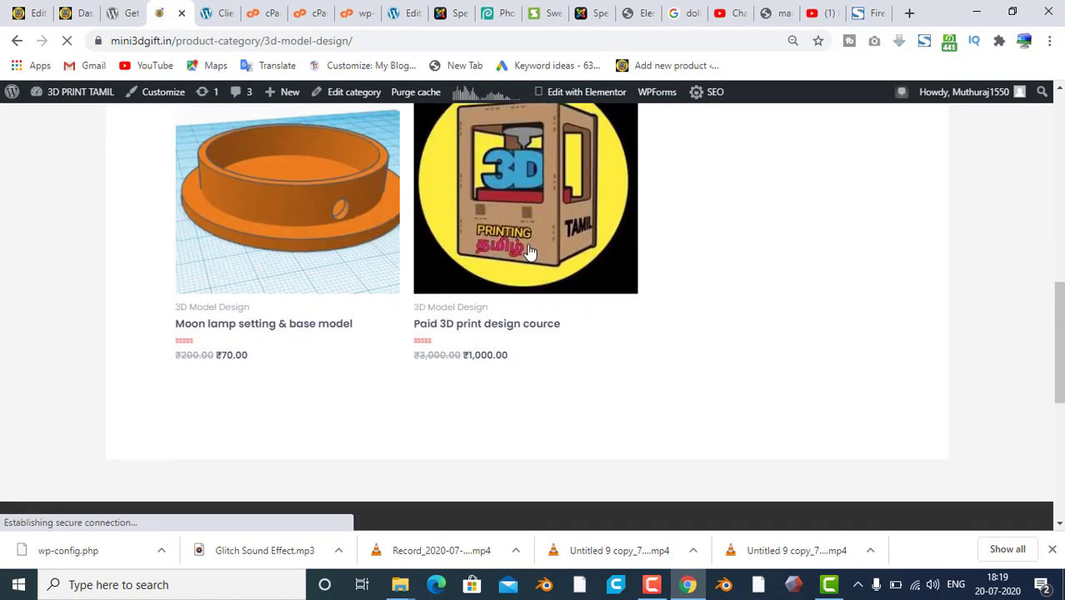